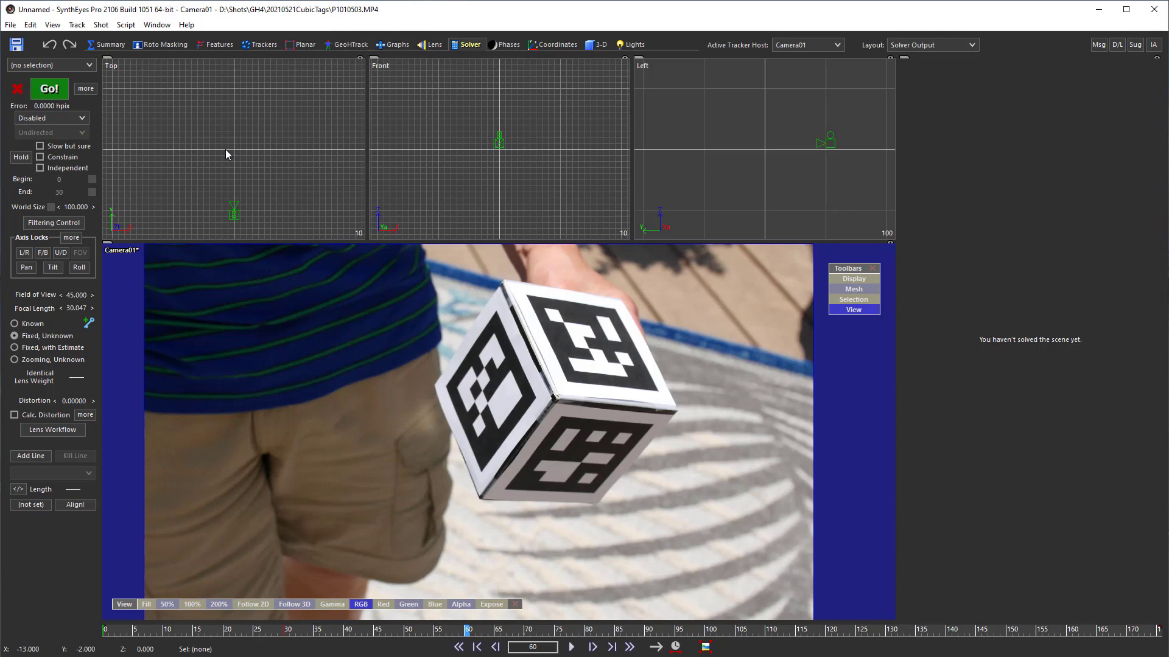
Add a moving object, Object01, from the Shot menu as the active tracker host.
click(100, 24)
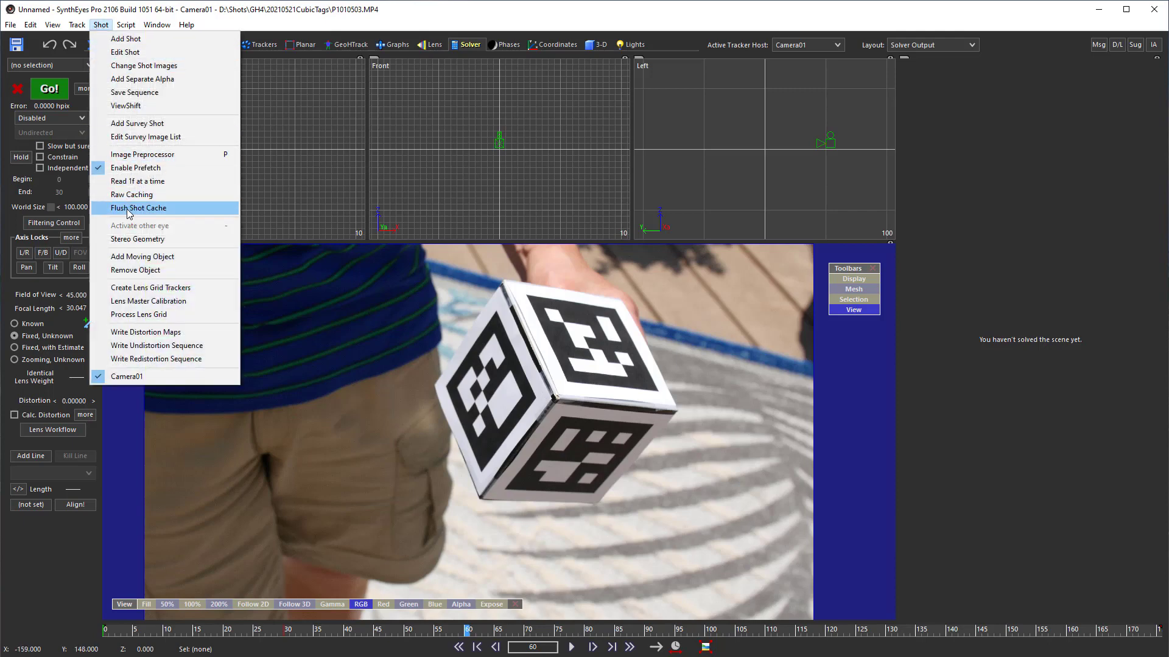
click(126, 257)
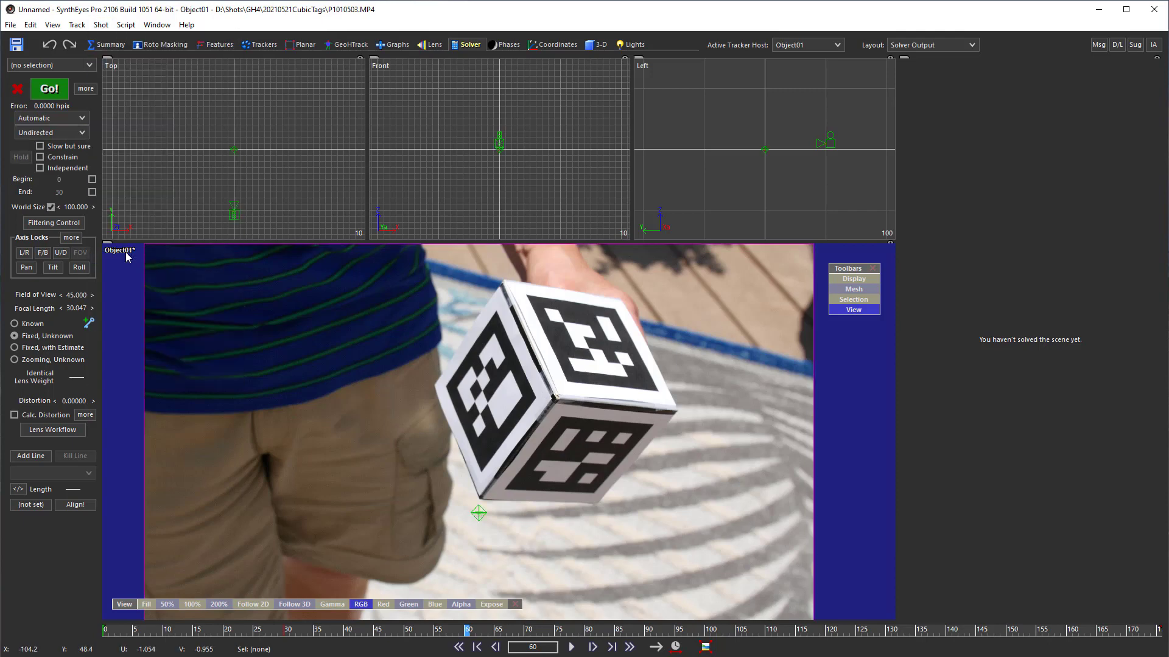
Switch to the Trackers room with full camera view and bring up the AprilTags Detector.
click(77, 24)
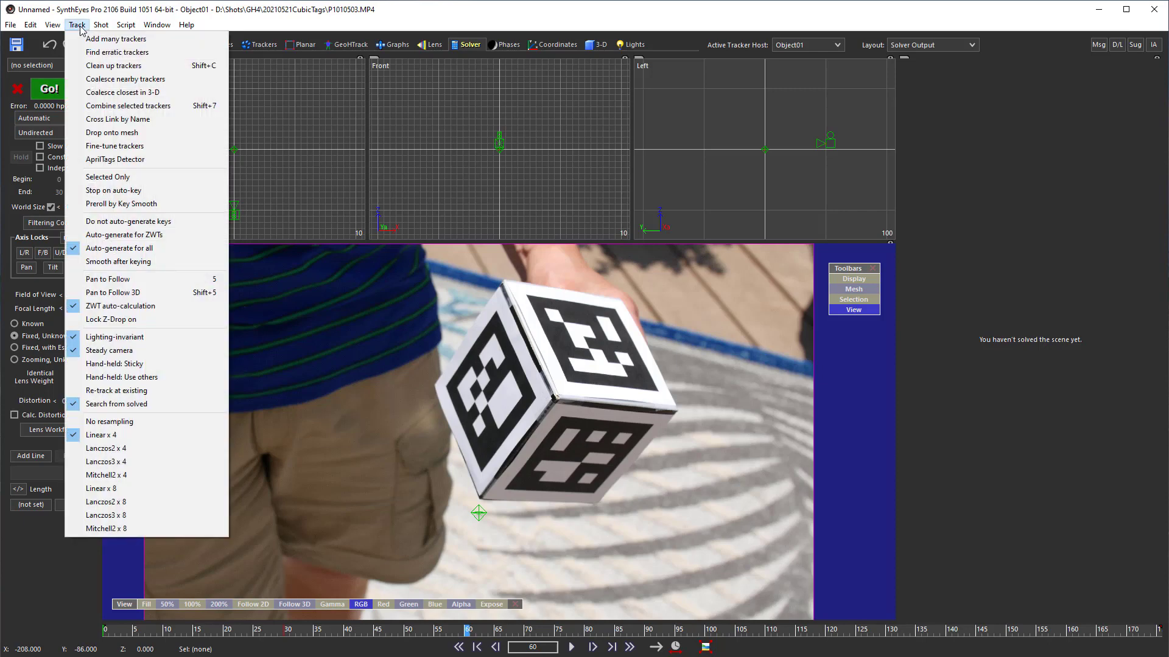
click(101, 160)
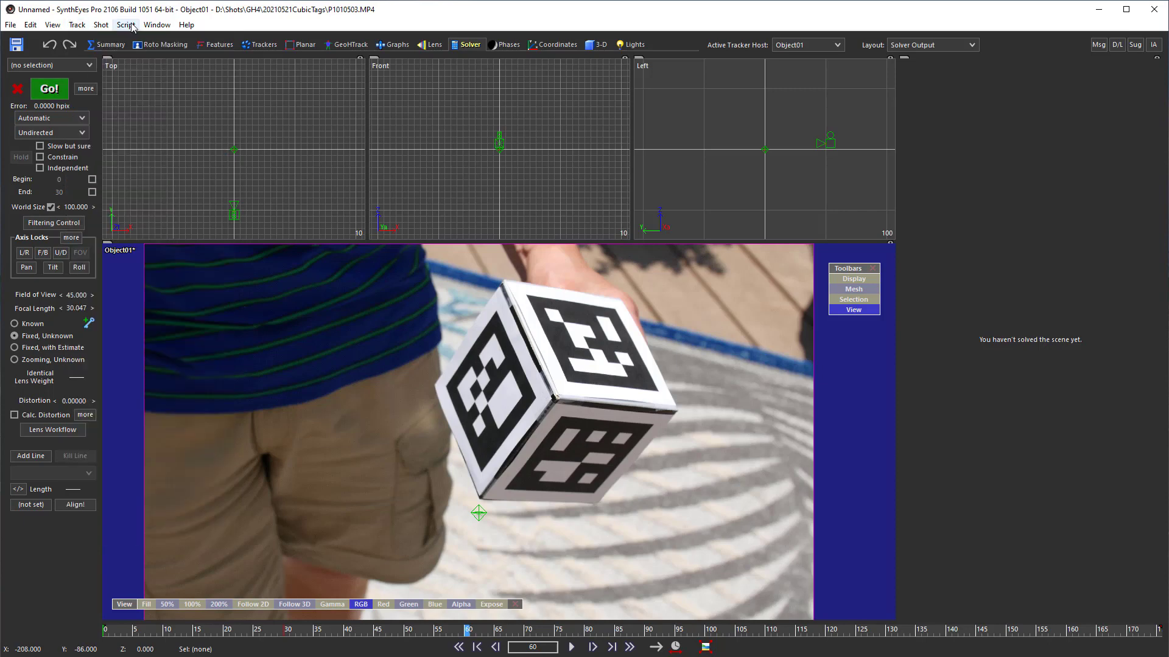
click(257, 45)
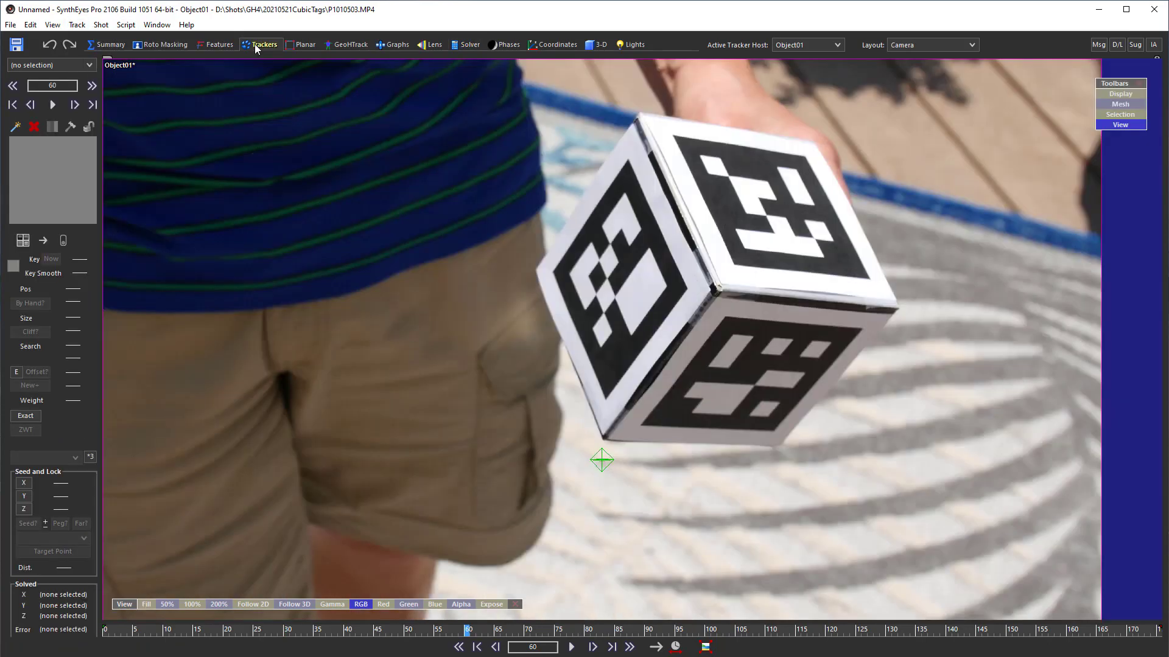
click(77, 25)
click(111, 159)
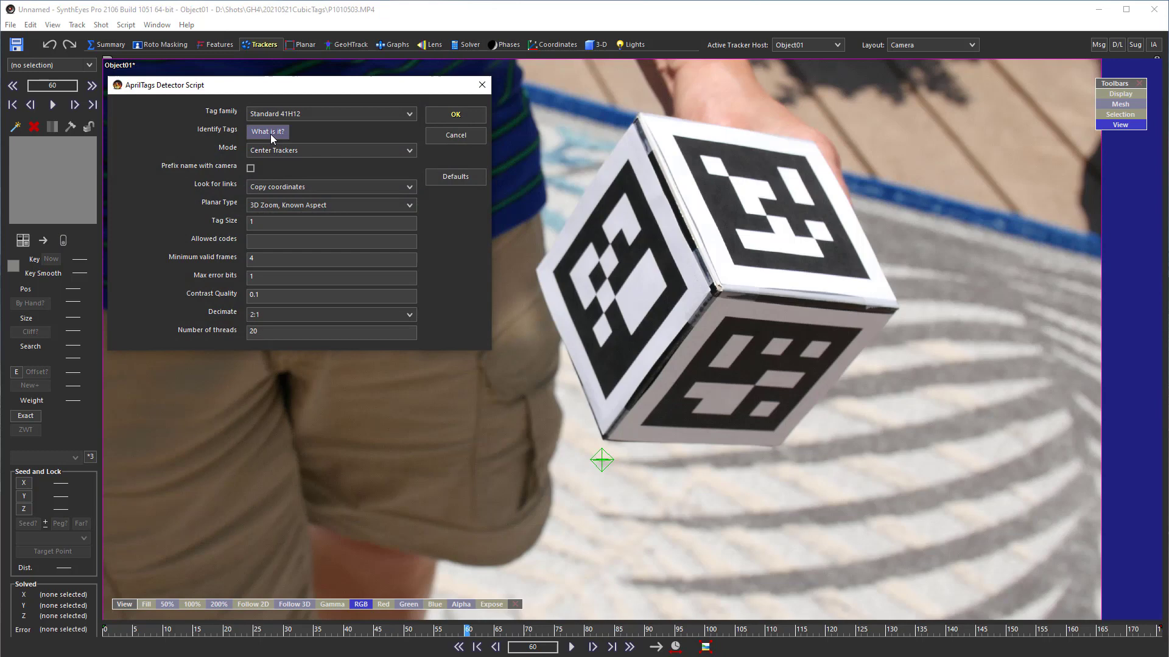
Set the detector's tag family to 25H9 and its mode to Corner Trackers.
click(272, 115)
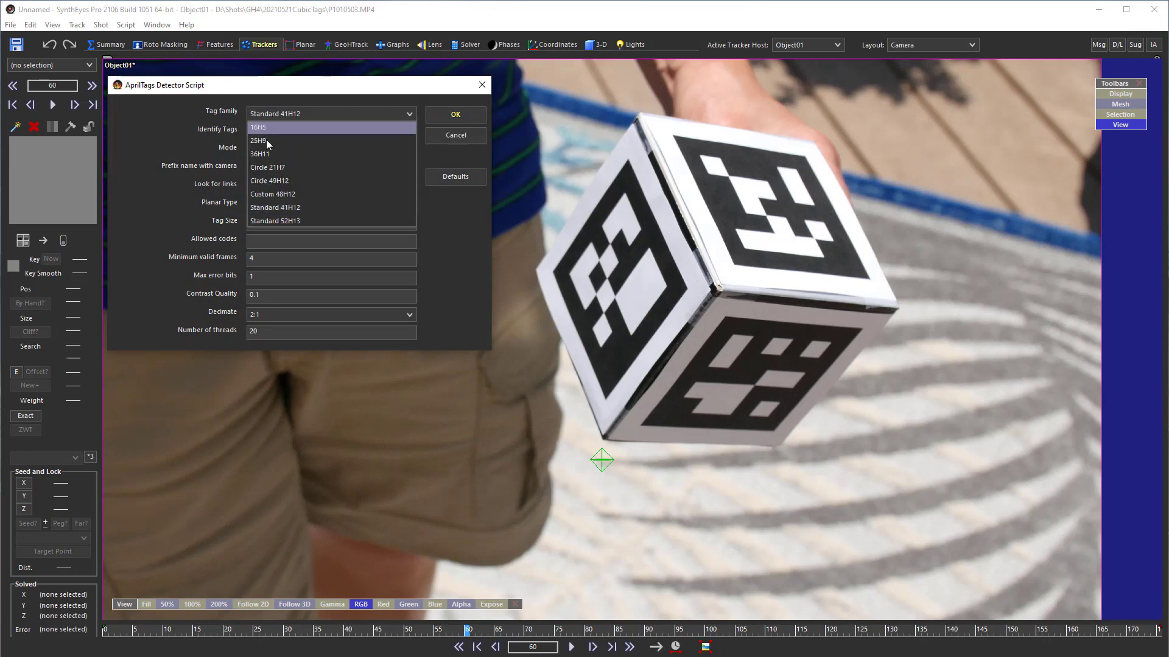
click(266, 139)
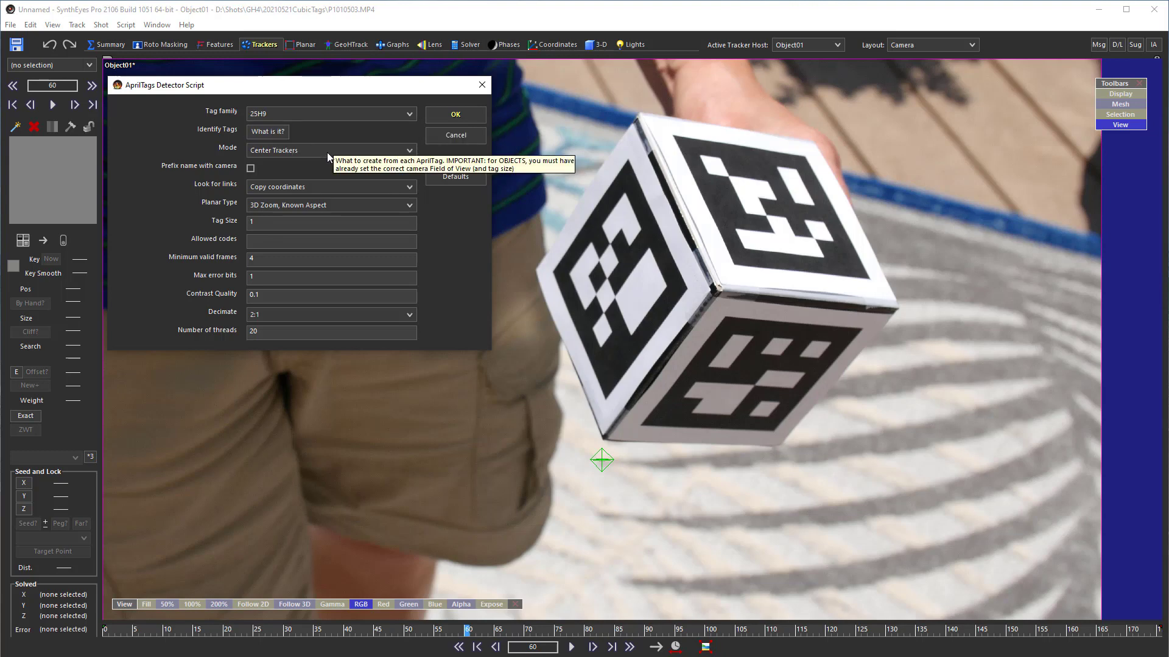
click(327, 151)
click(308, 189)
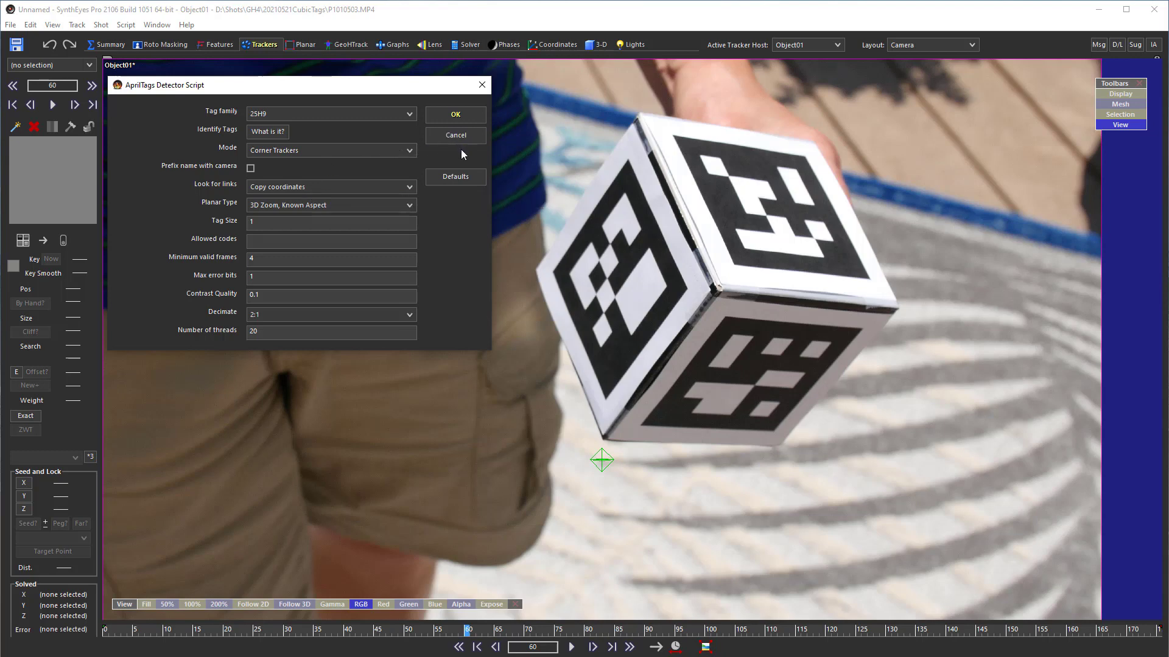
Run the detection, accept the 12 created corner trackers and scrub back to review them.
click(446, 116)
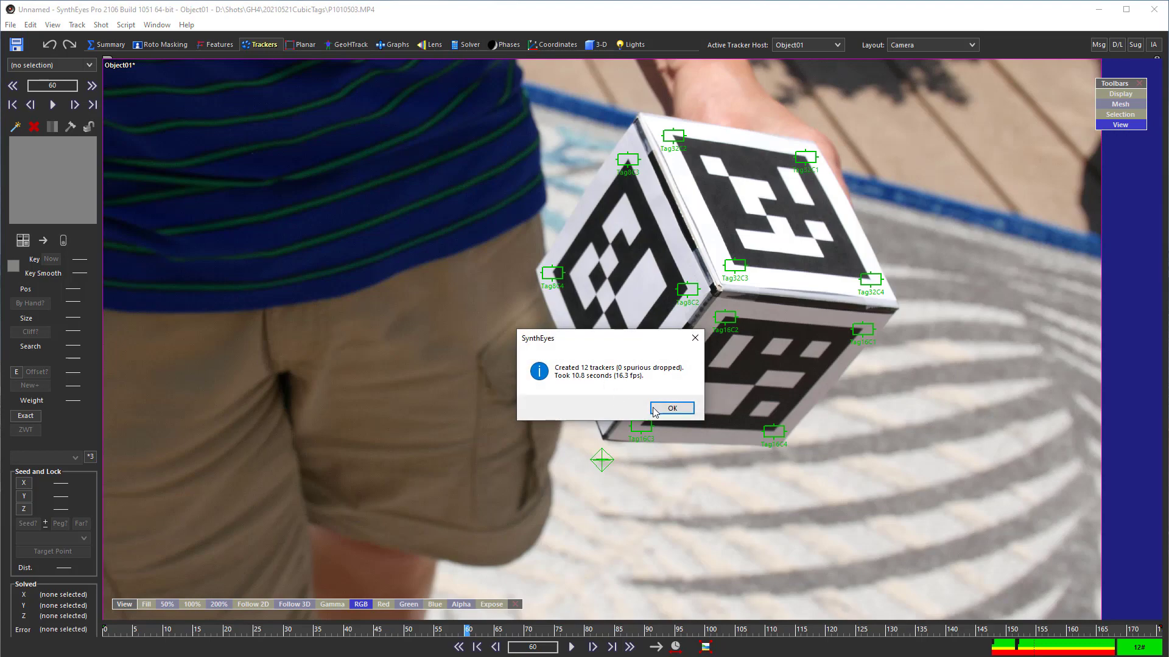
click(654, 410)
scroll(767, 270, up, 3)
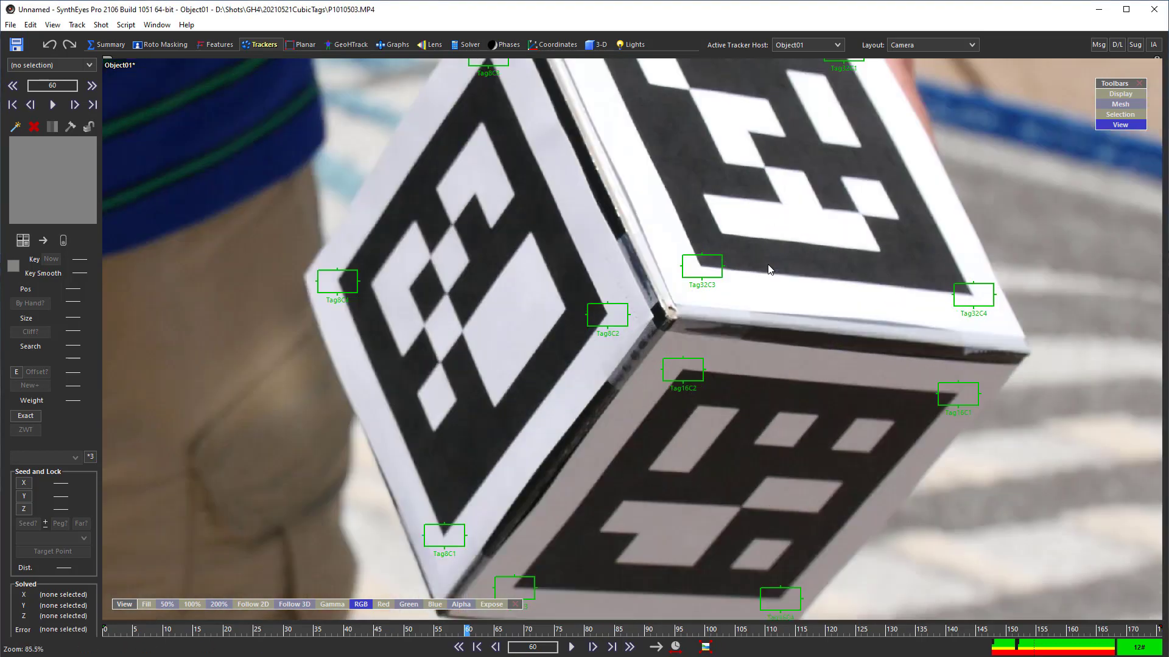
scroll(768, 270, up, 2)
scroll(767, 269, down, 4)
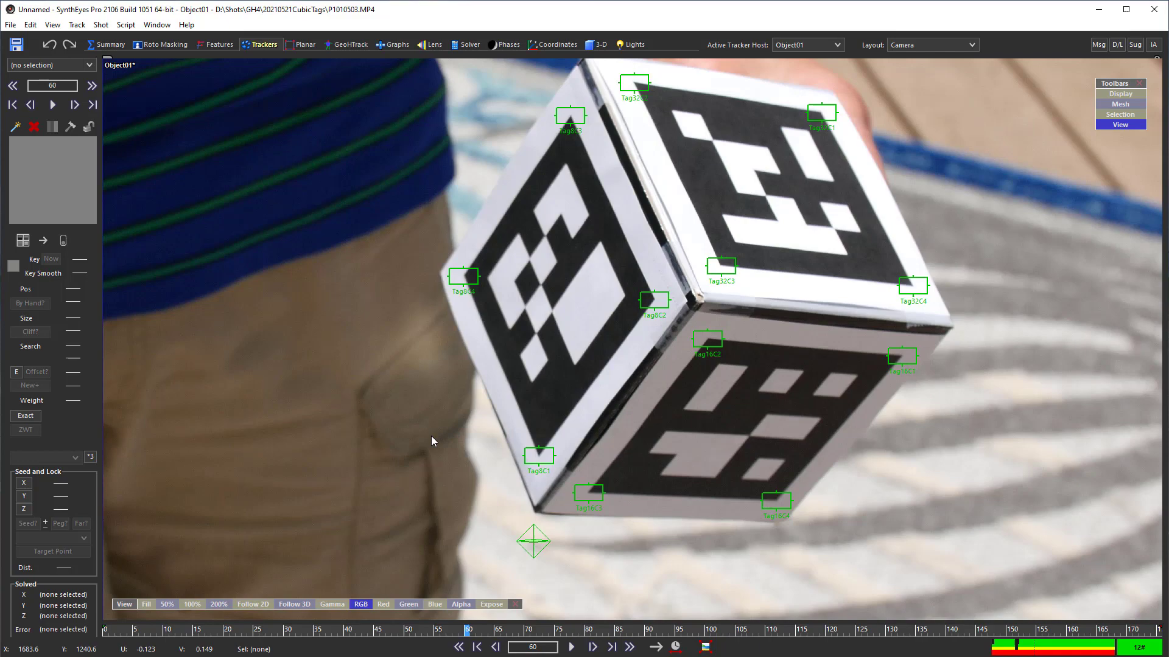
drag(438, 637, 428, 641)
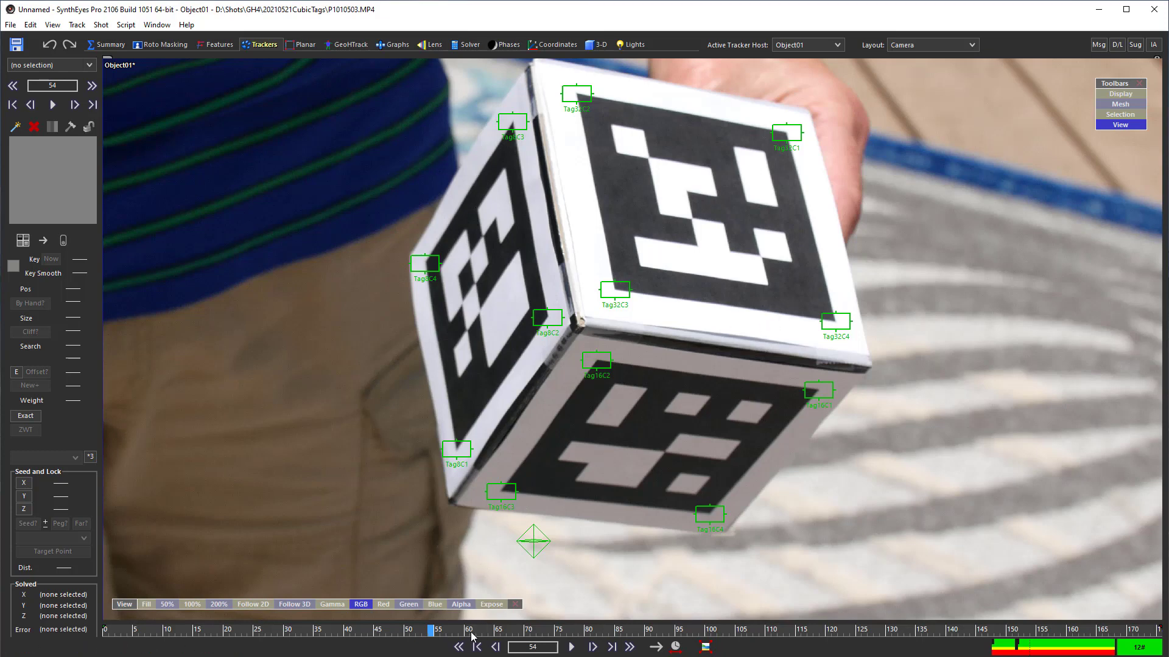
click(473, 630)
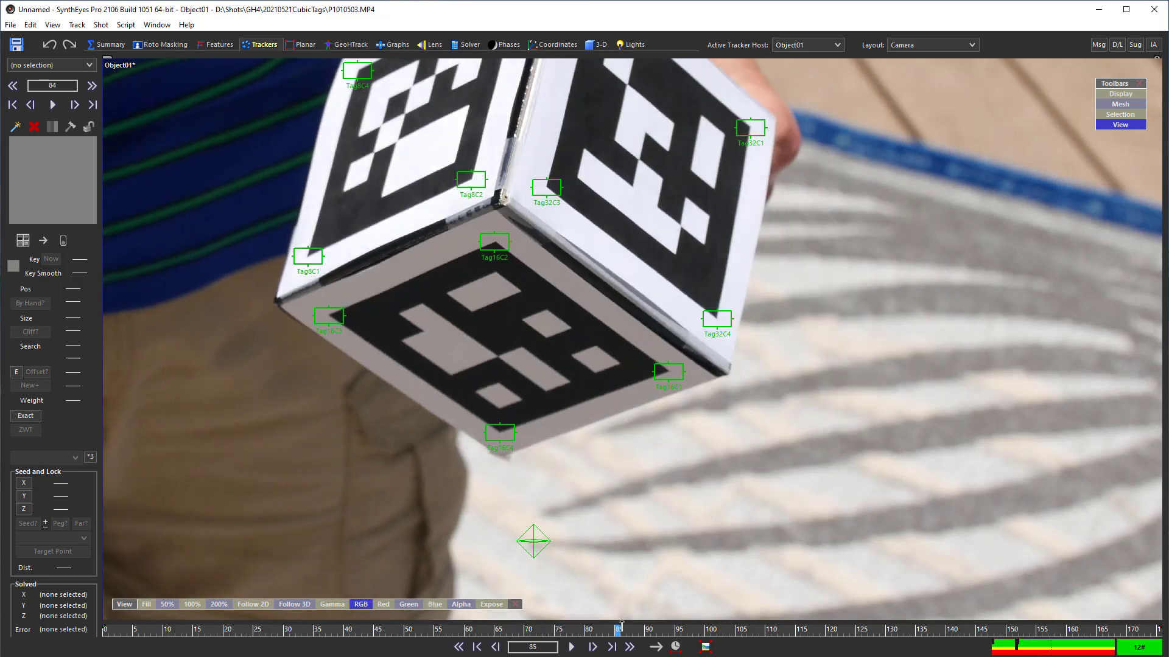
mouse_move(473, 630)
mouse_down()
mouse_move(825, 595)
mouse_move(611, 628)
mouse_up()
click(711, 646)
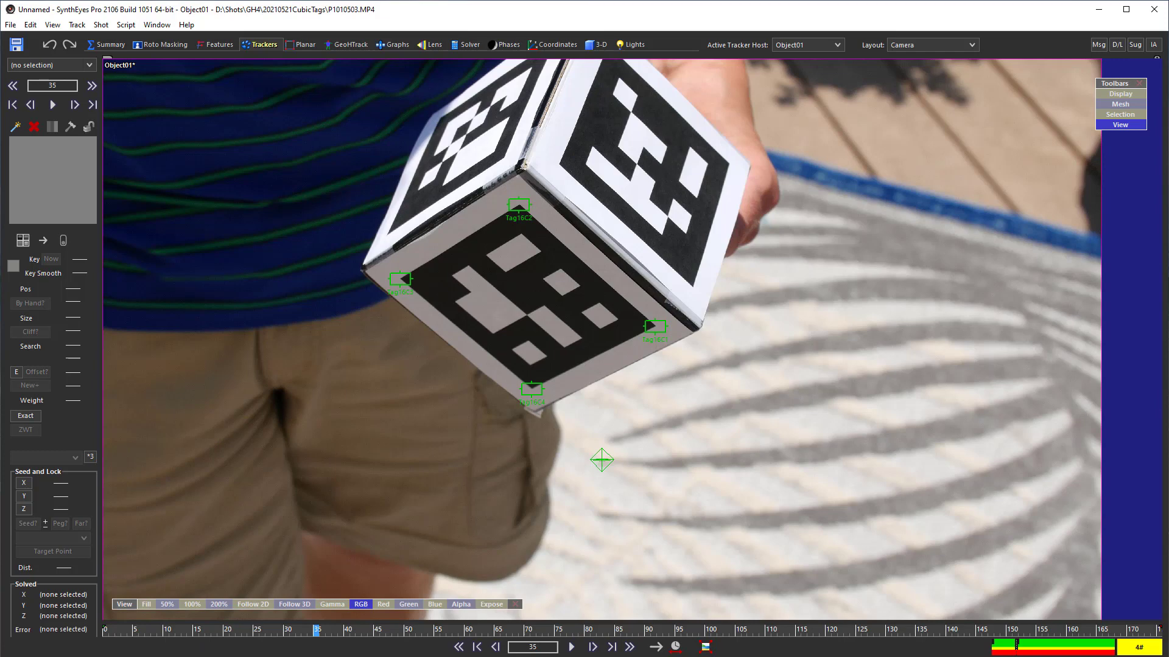
drag(319, 637, 268, 636)
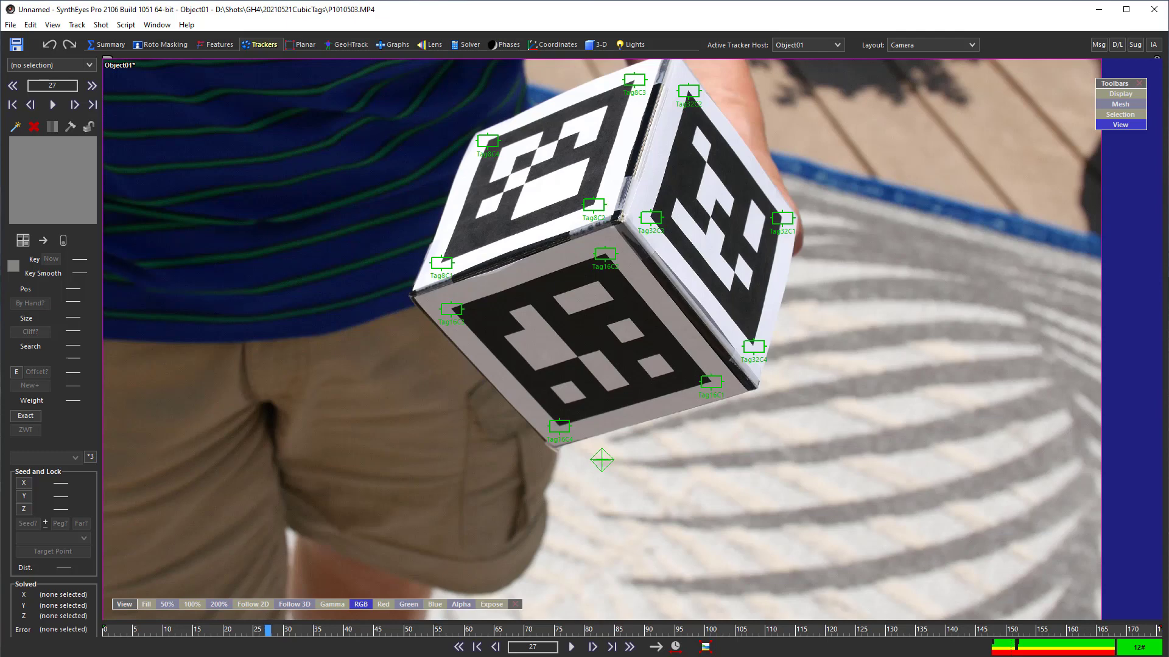
click(651, 219)
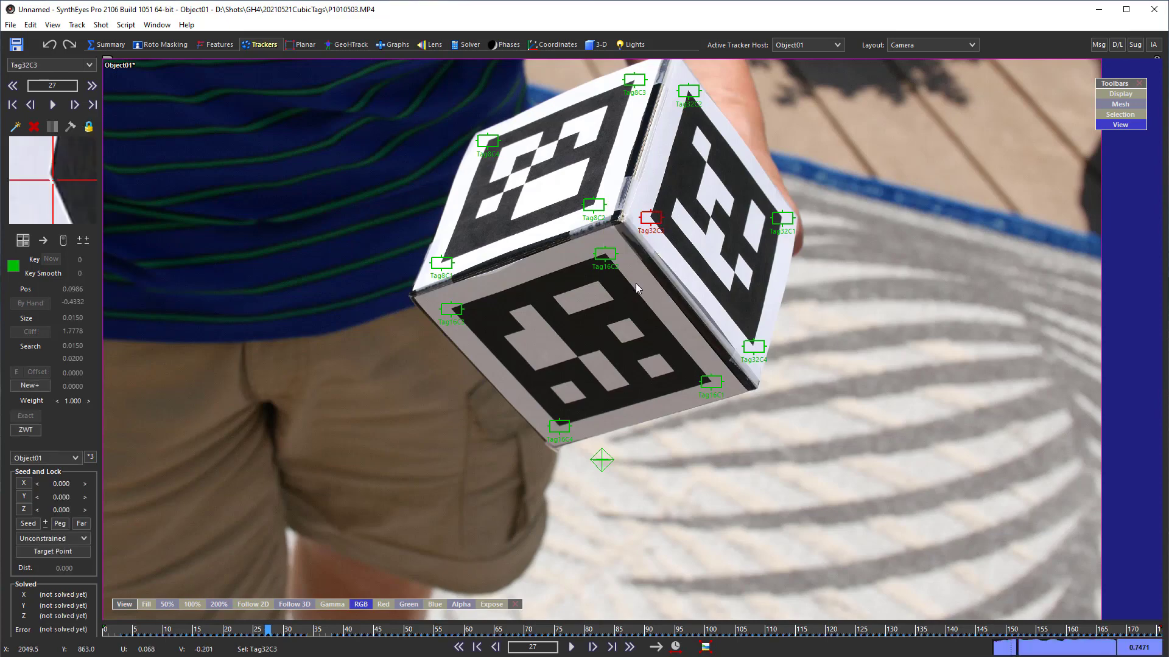
key(ctrl+f)
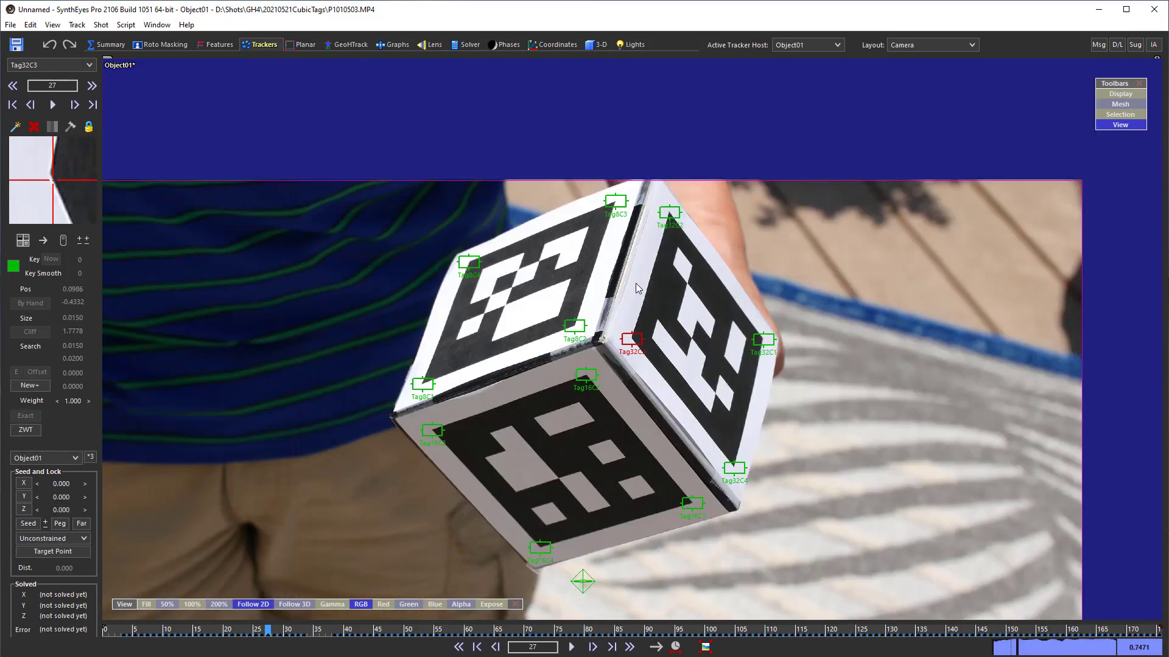
scroll(648, 374, up, 1)
scroll(648, 374, up, 4)
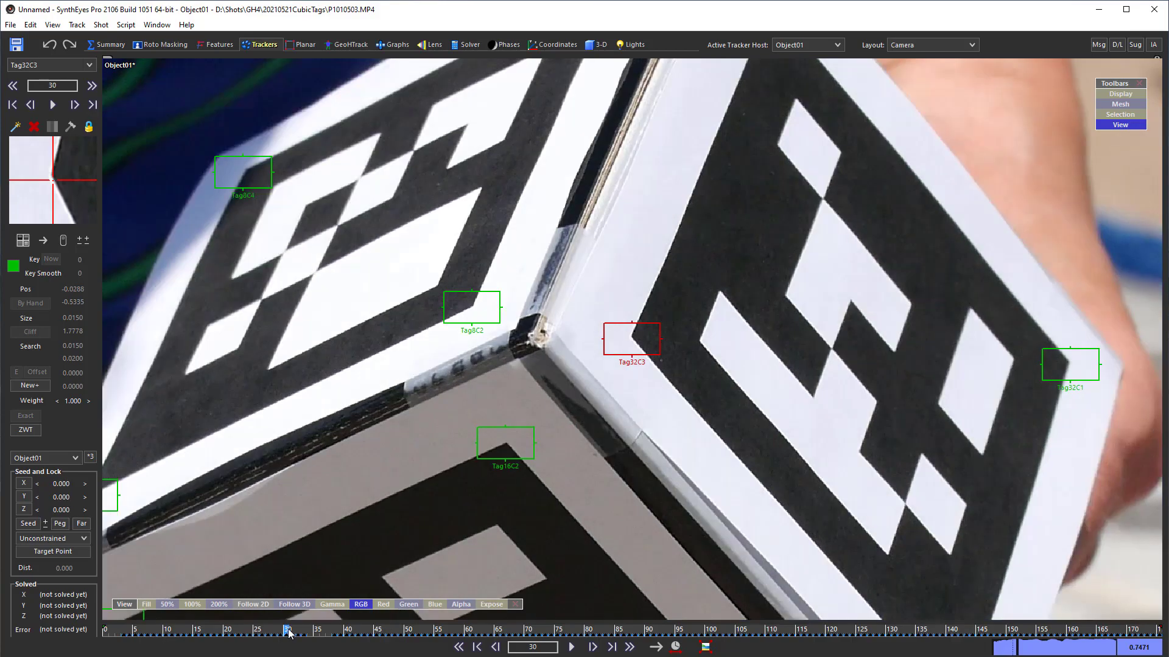
drag(291, 631, 478, 630)
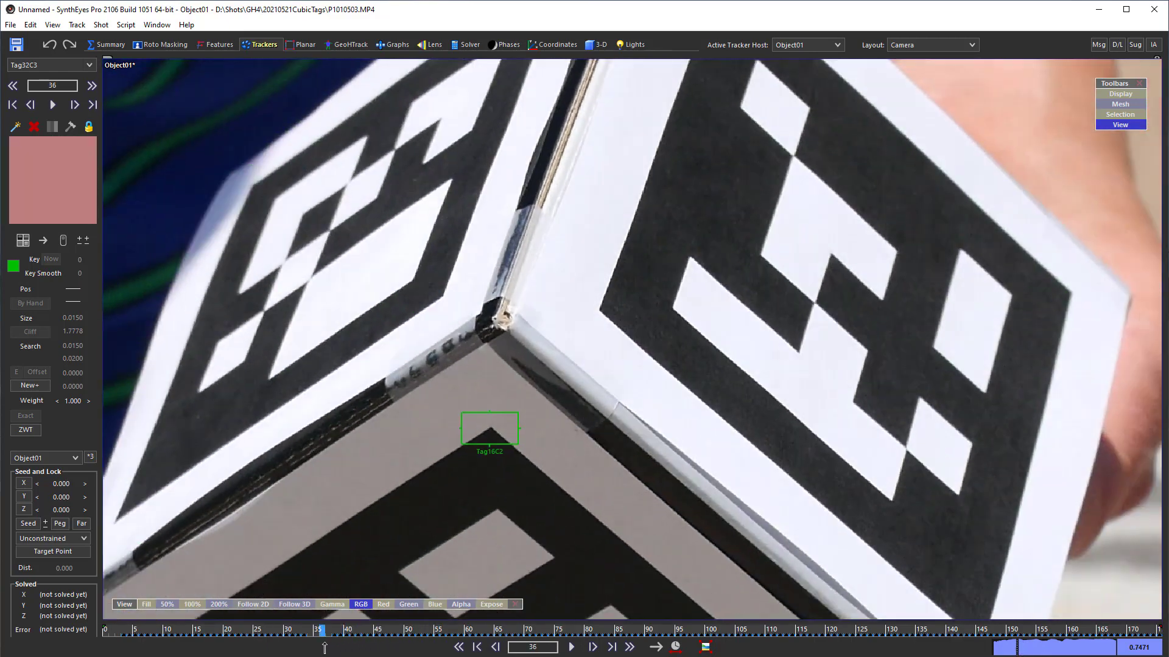
drag(478, 630, 350, 647)
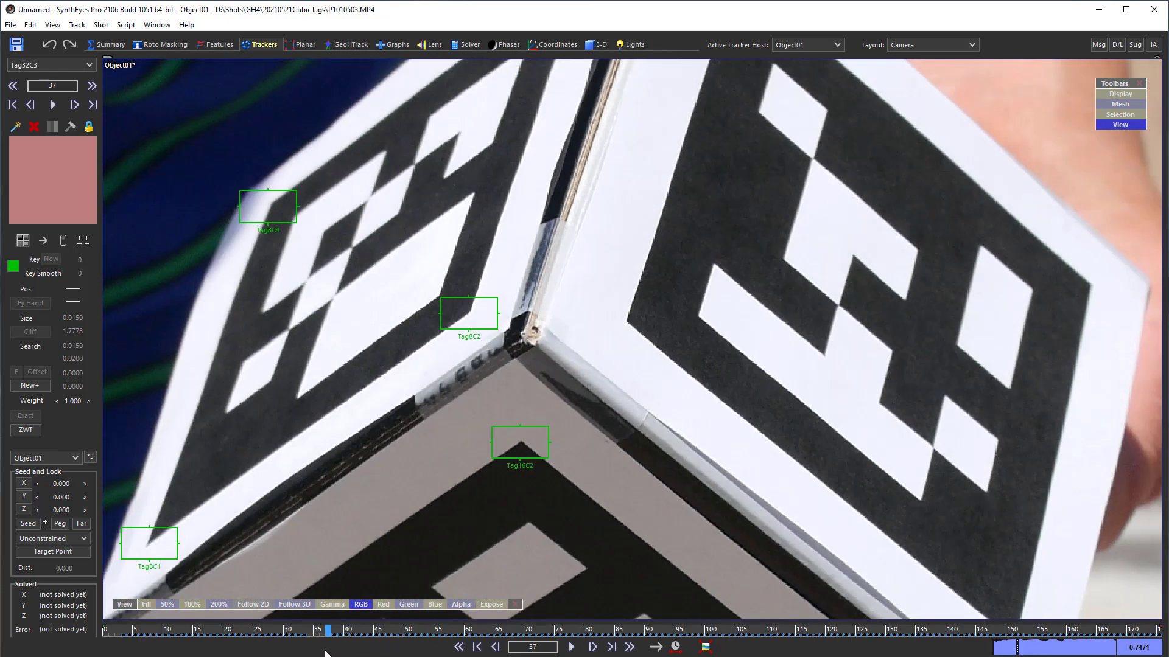
click(253, 605)
click(162, 532)
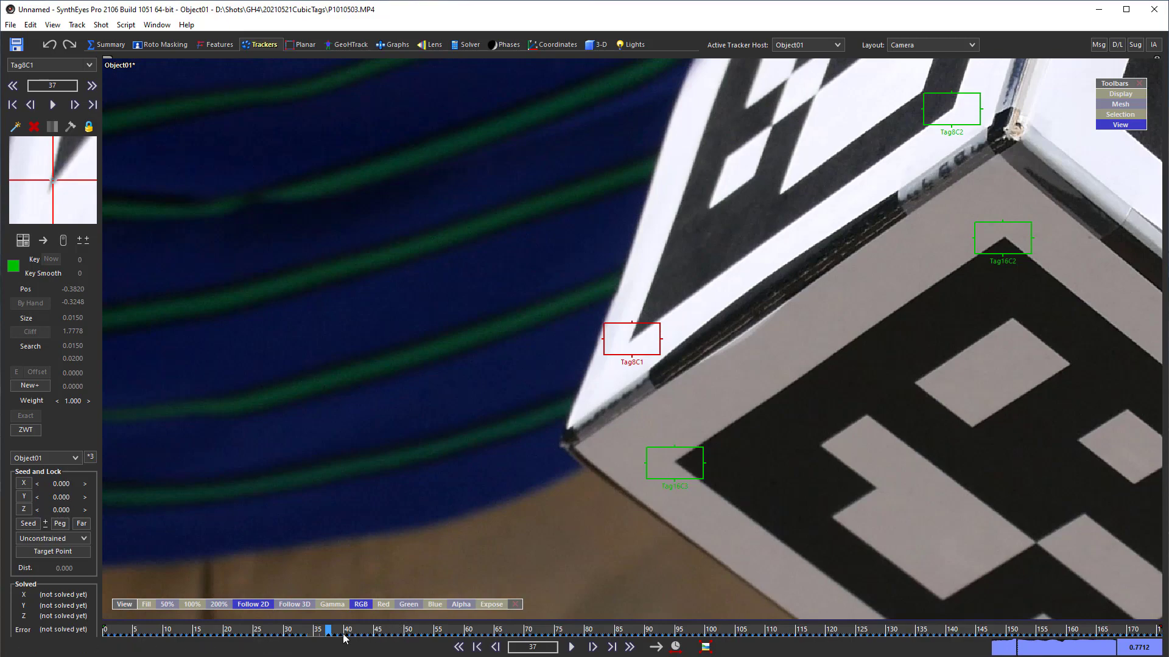
mouse_move(345, 635)
mouse_down()
mouse_move(270, 646)
mouse_move(415, 652)
mouse_up()
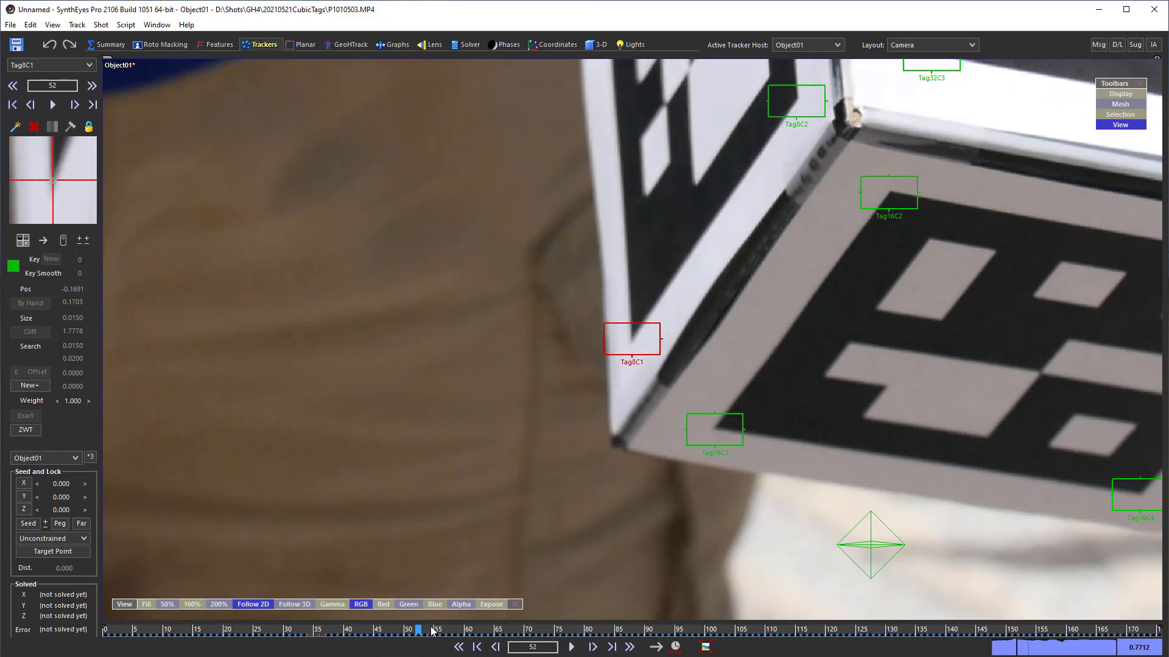
mouse_move(435, 633)
mouse_down()
mouse_move(674, 621)
mouse_move(571, 621)
mouse_up()
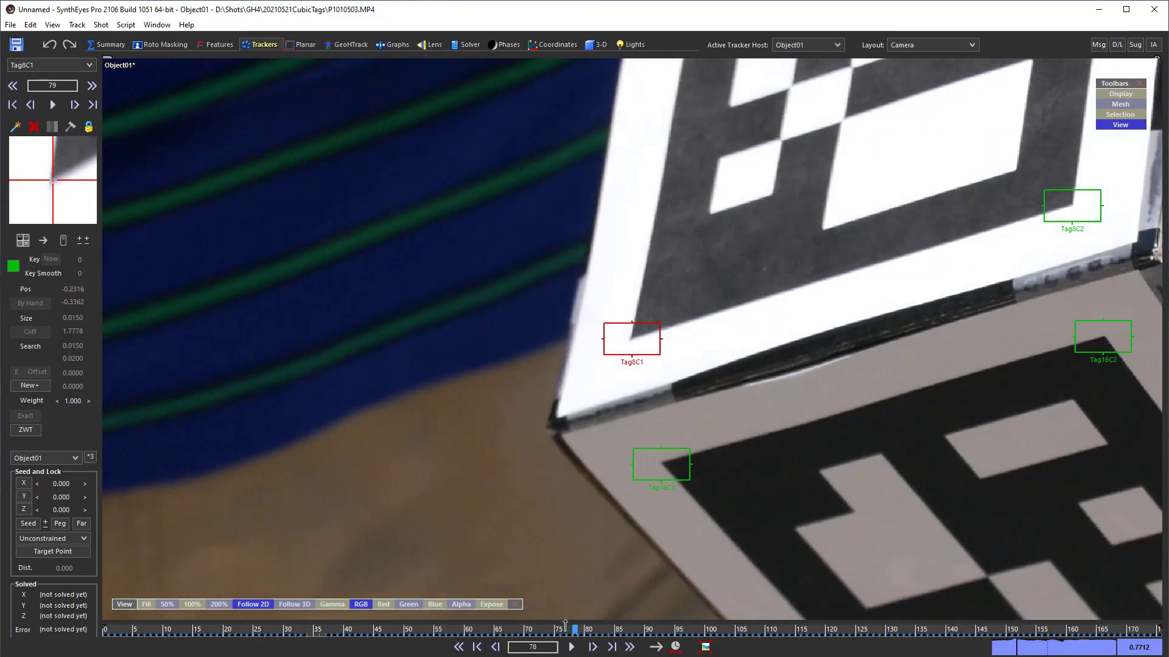
drag(570, 621, 521, 628)
scroll(791, 315, down, 3)
scroll(791, 316, down, 3)
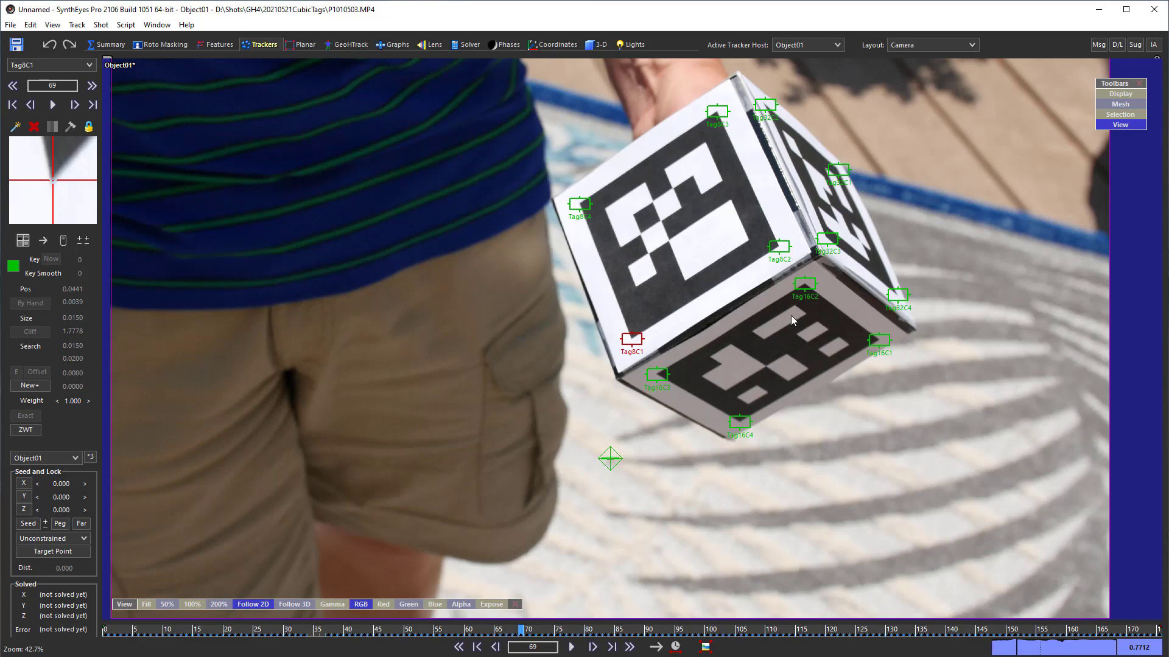
Solve the cube object in the Solver room, dismissing the log at about 3 hpix error.
click(464, 45)
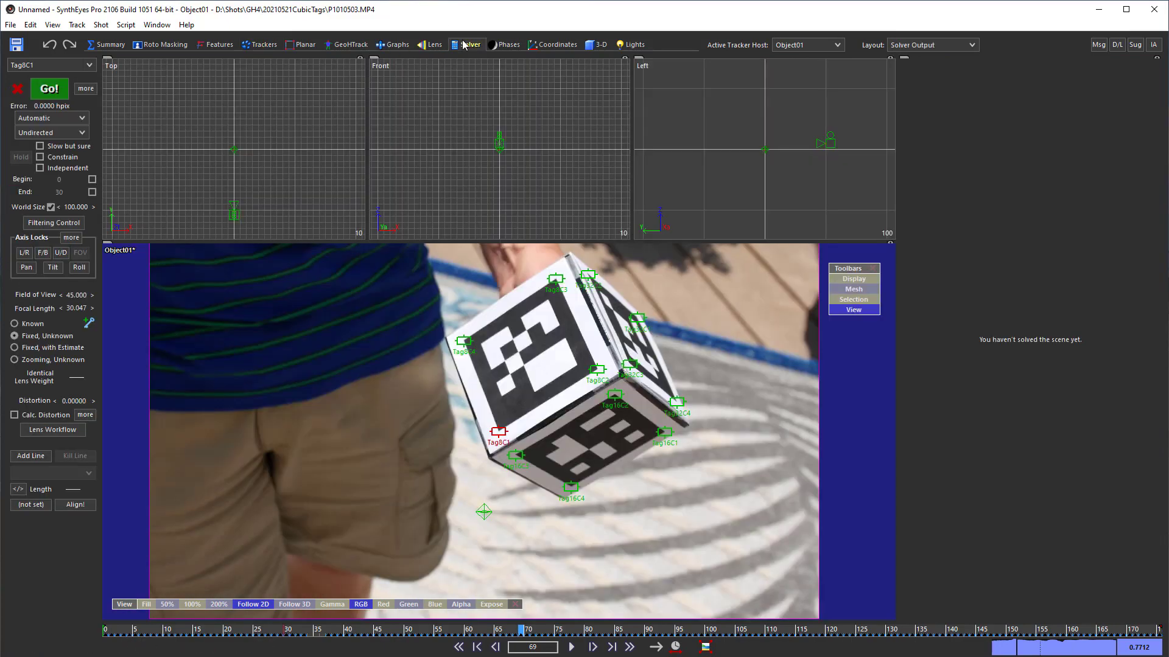
click(62, 90)
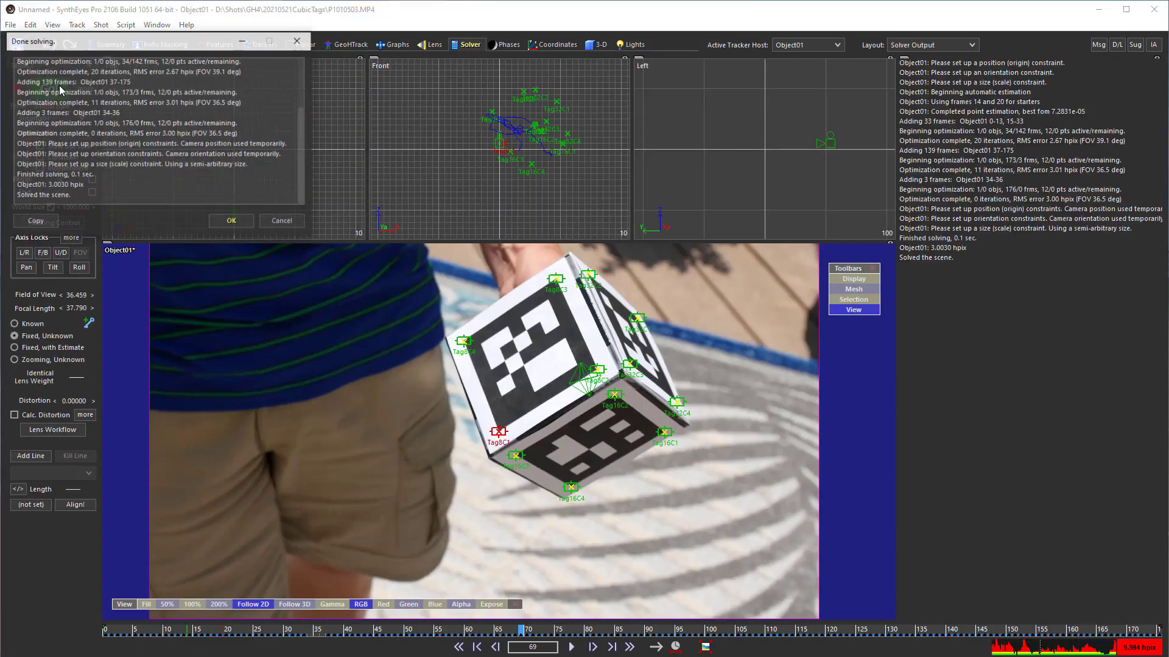
click(232, 222)
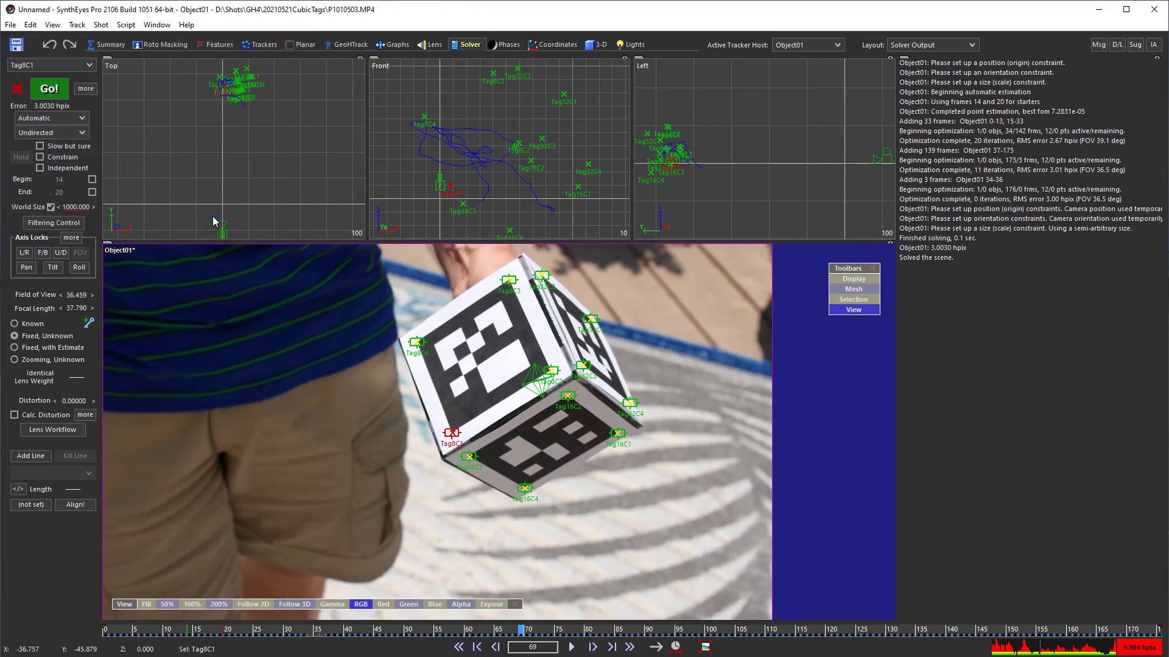
Scrub between frames 35 and 40 to inspect the solved paths, ending on frame 35.
drag(338, 636, 314, 637)
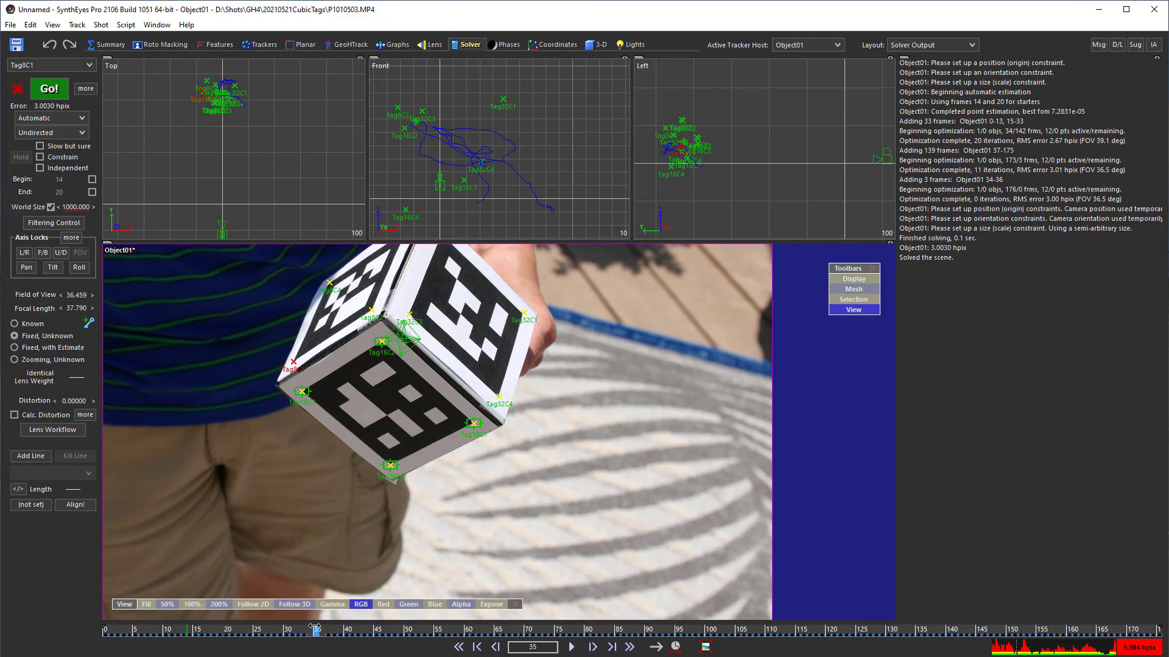
click(347, 631)
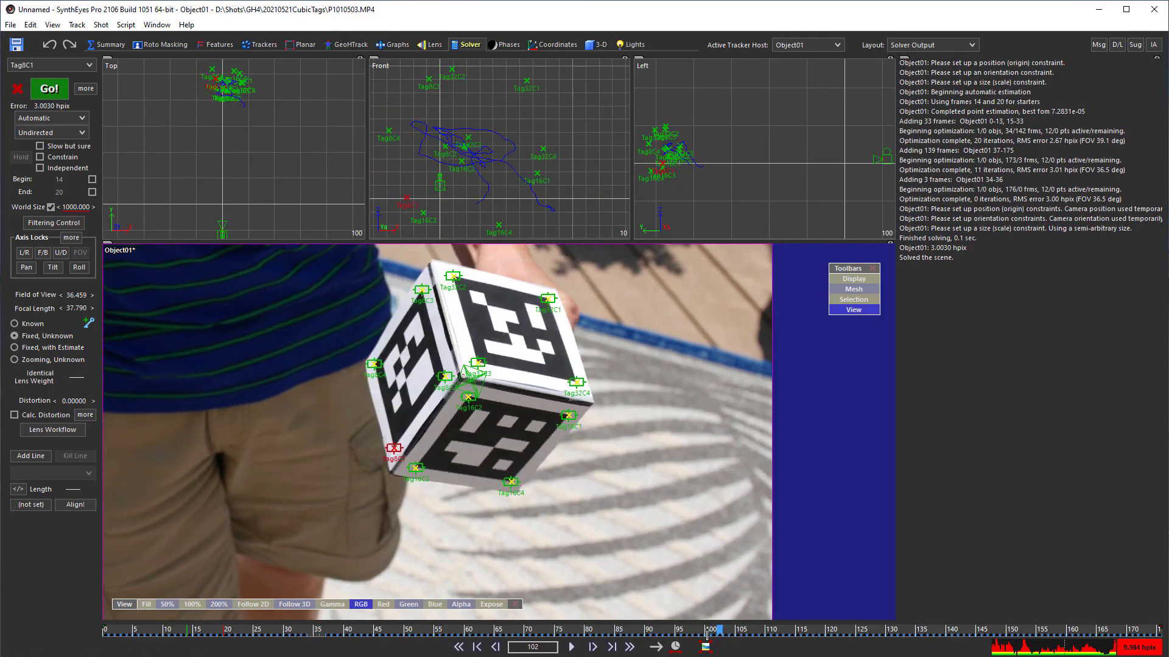
drag(418, 630, 316, 630)
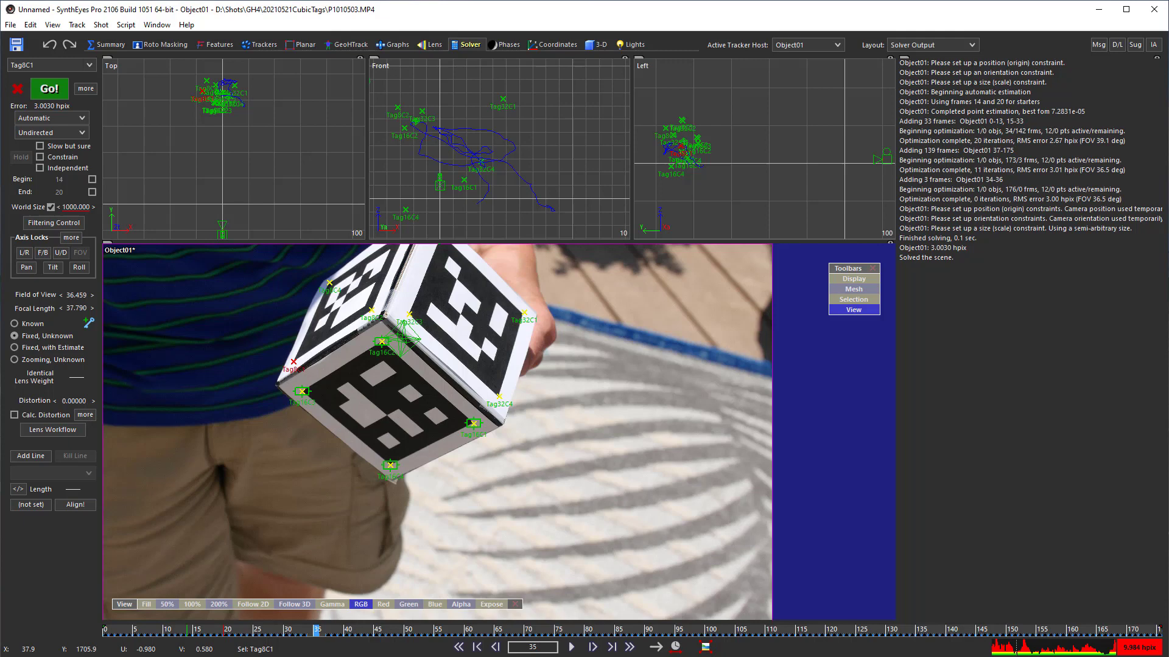
Switch back to the Trackers room's single full camera view.
click(259, 46)
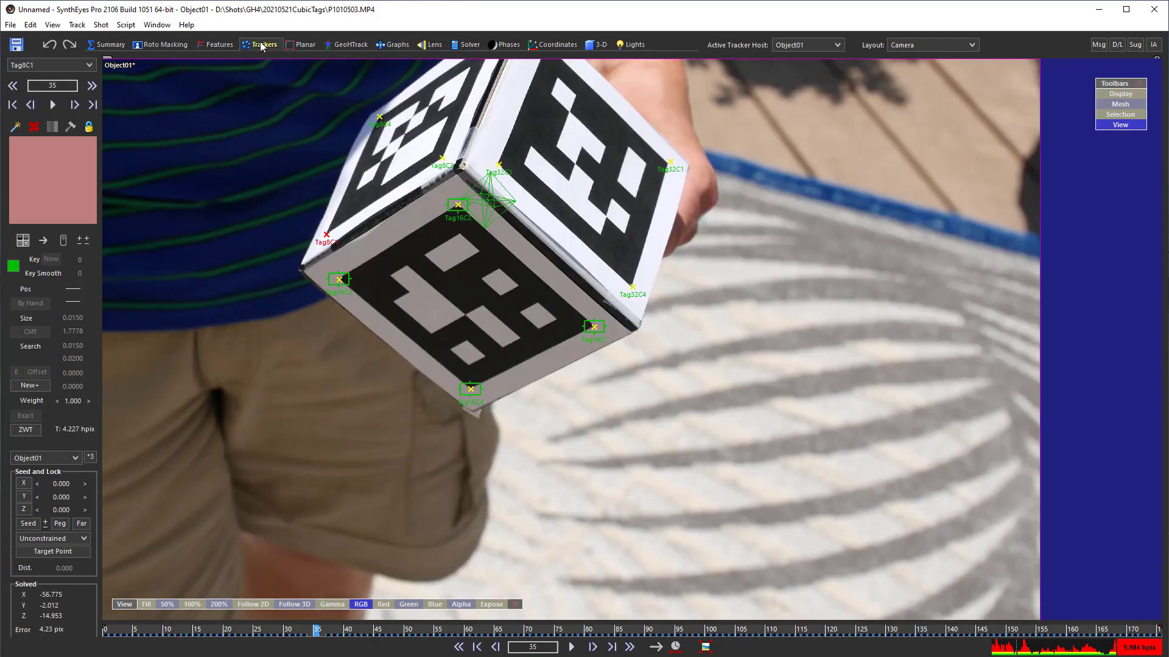
At frame 0 place a new tracker, Tracker13, on the cube's corner with a smaller pattern size.
click(107, 629)
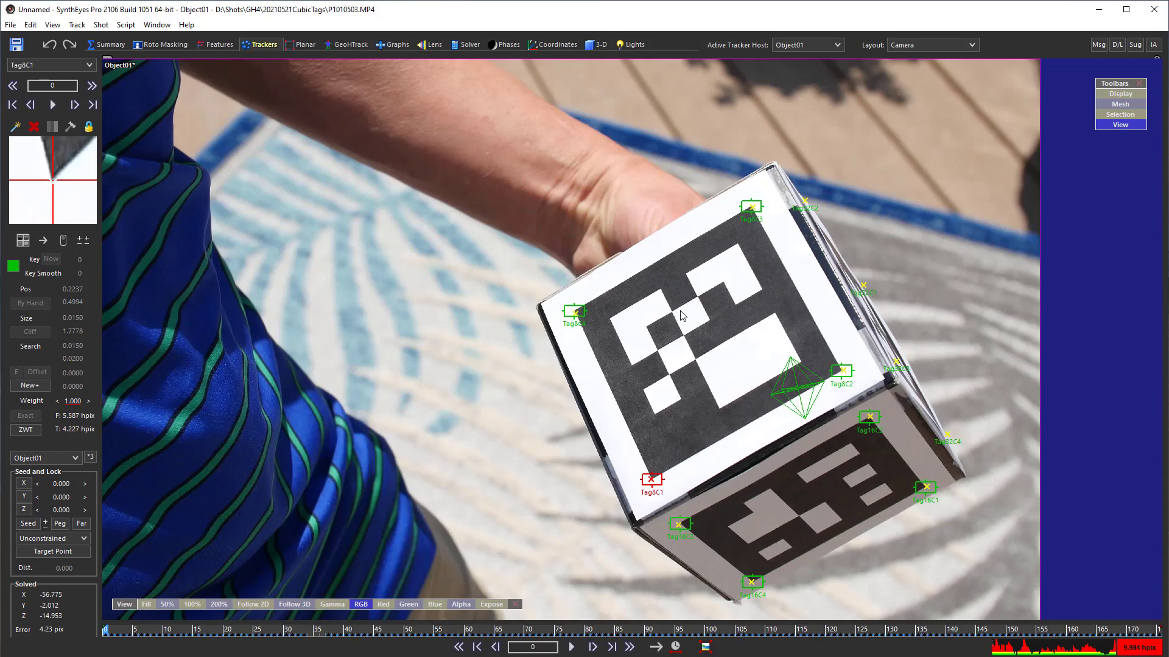
click(16, 126)
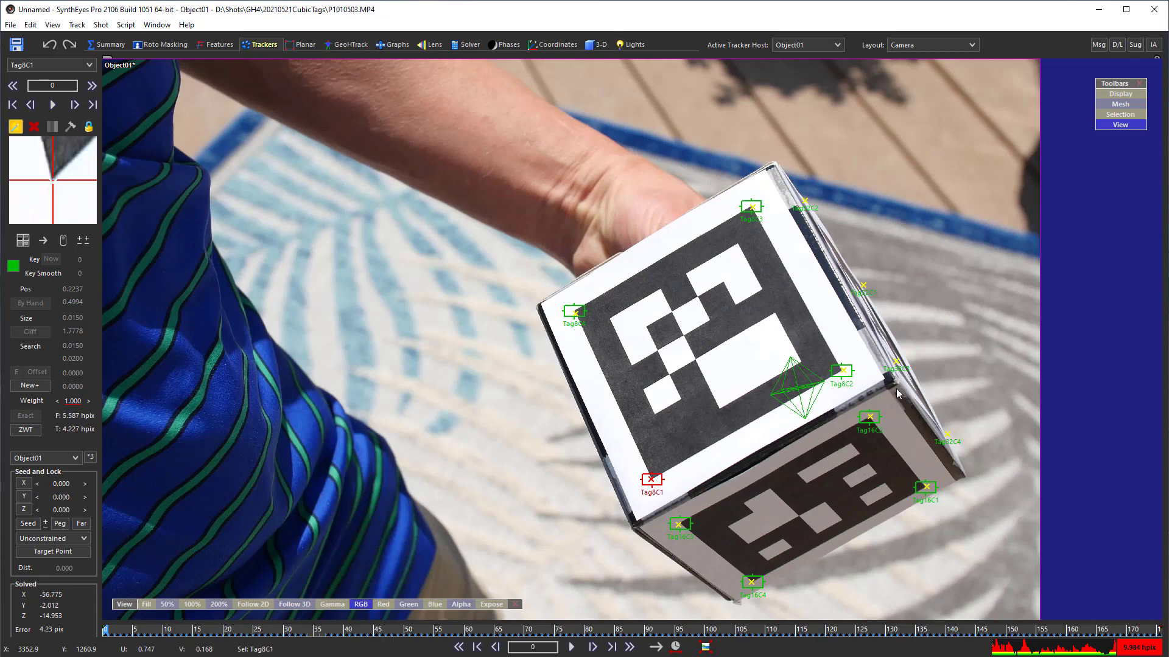
drag(894, 389, 895, 387)
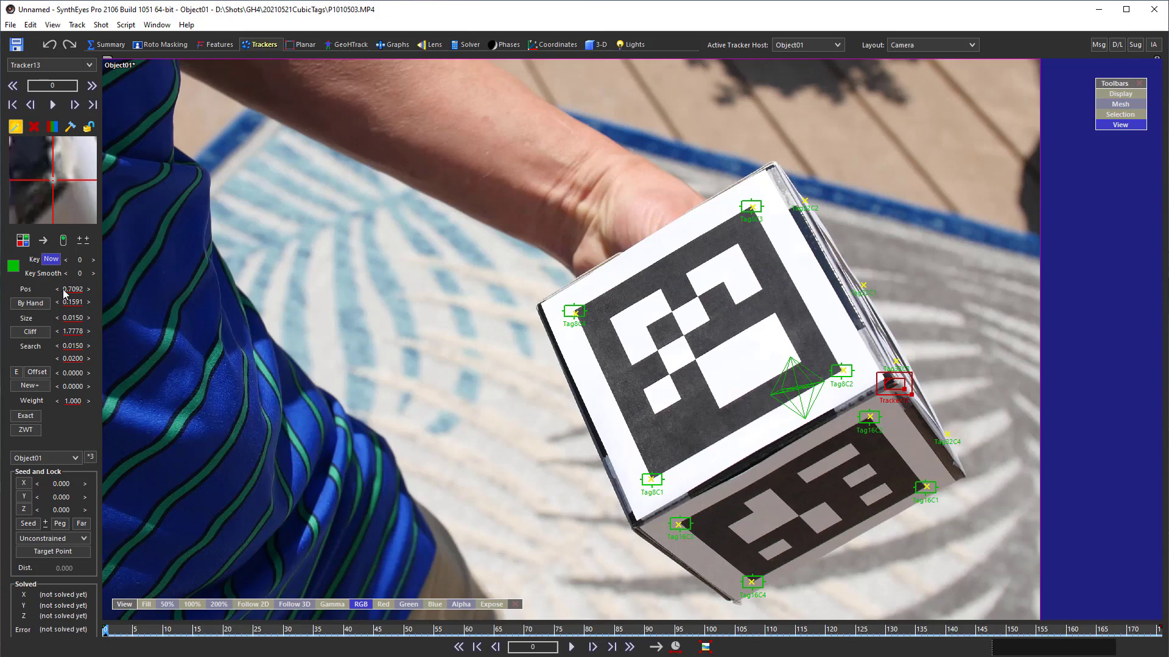
mouse_move(73, 322)
mouse_down()
mouse_move(48, 322)
mouse_move(57, 318)
mouse_up()
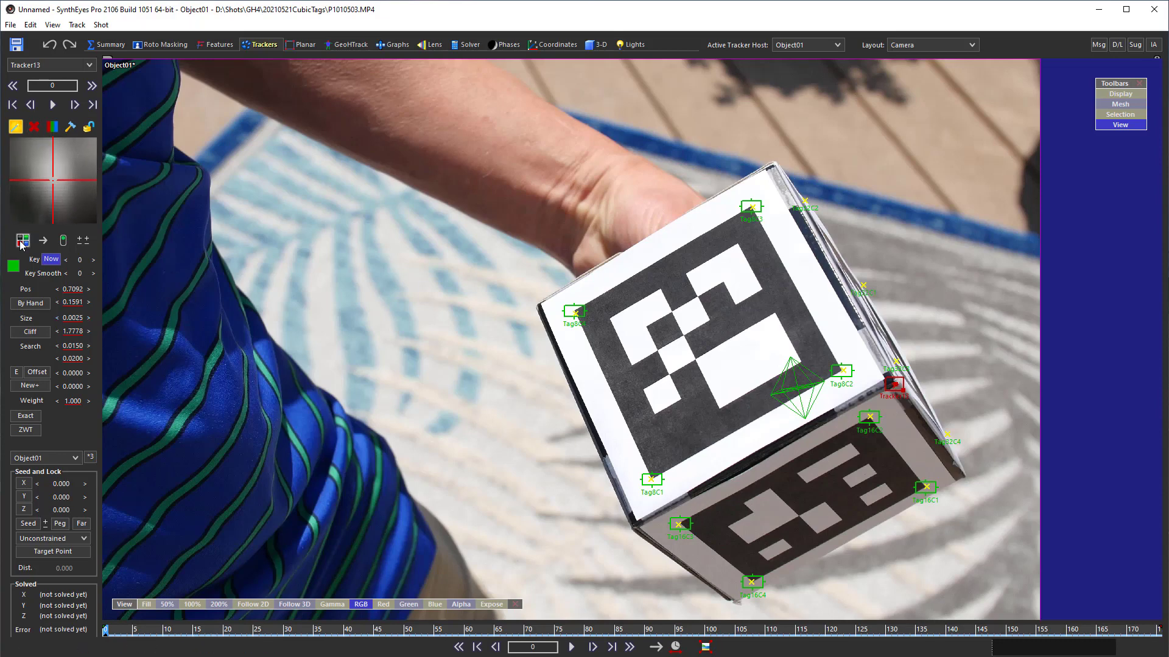
Make Tracker13 a spot-type tracker centred on the corner point with an enlarged search area.
click(22, 243)
click(26, 295)
drag(77, 203, 77, 212)
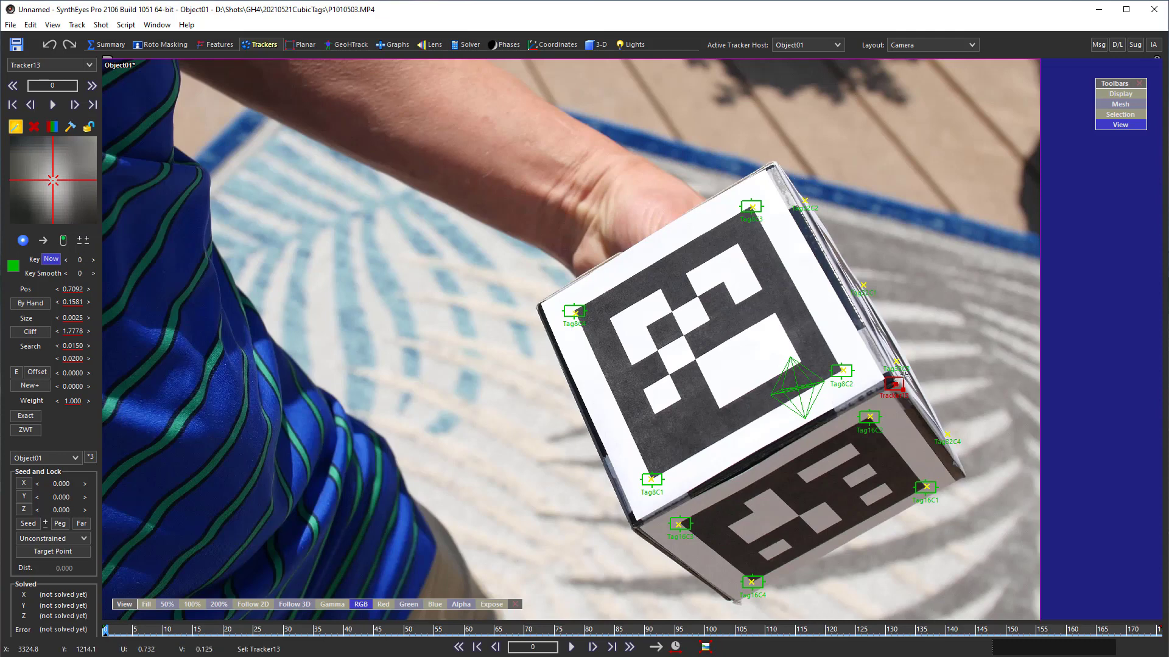
drag(903, 391, 920, 407)
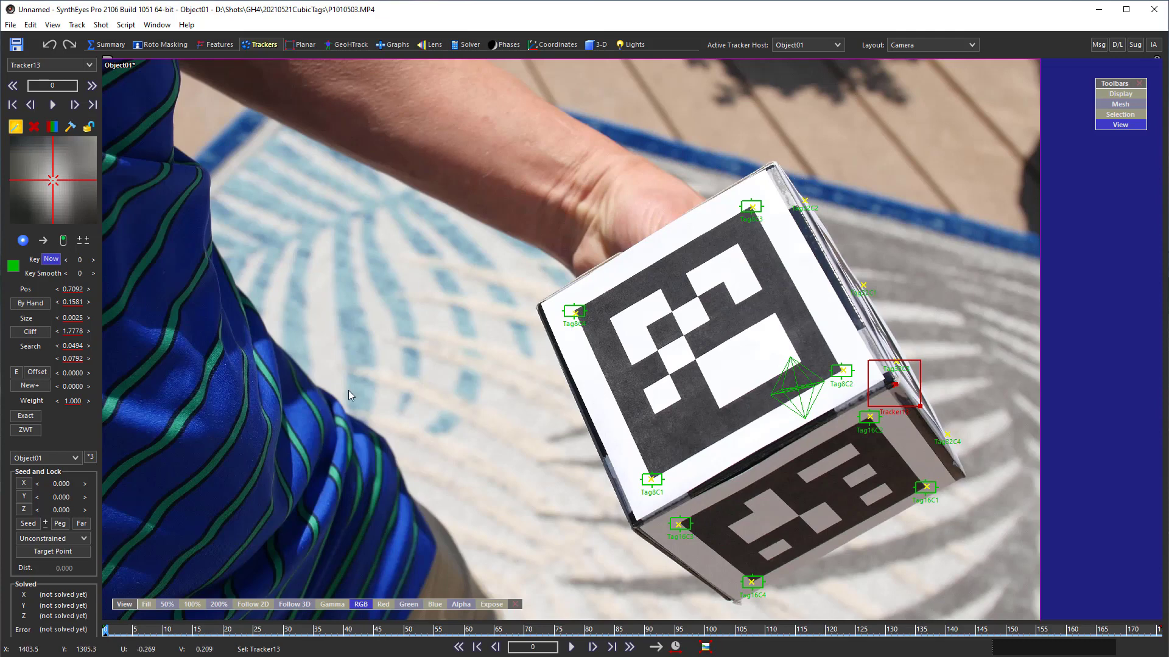
Enable the hand-held Use others option and track Tracker13 forward frame by frame.
click(78, 25)
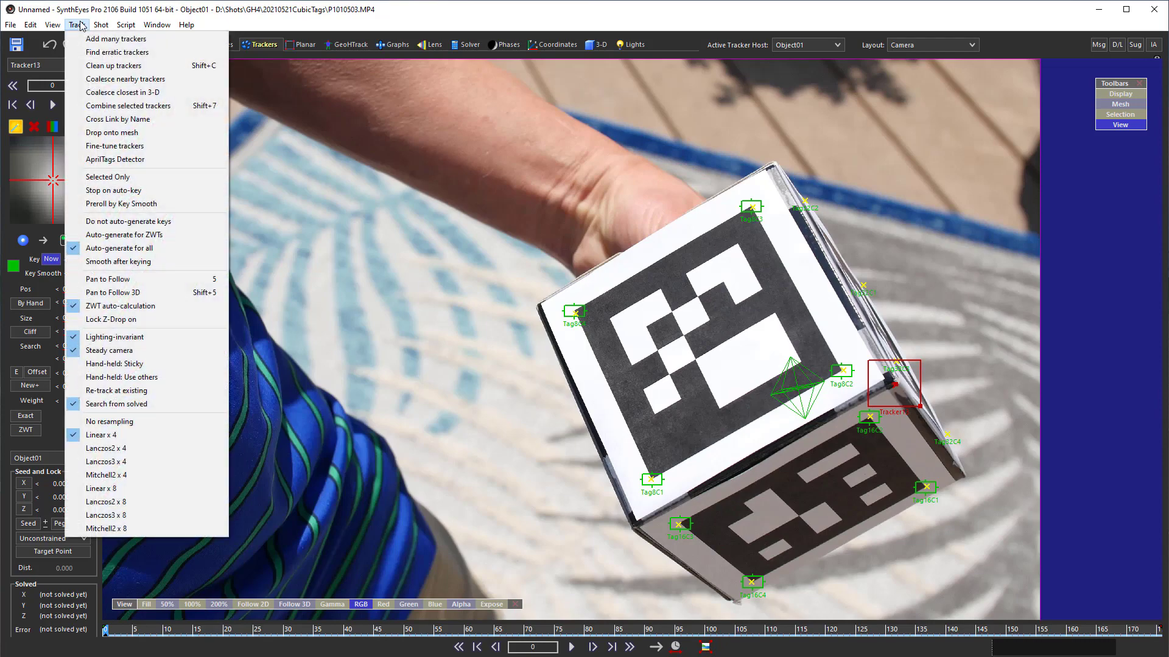
click(122, 376)
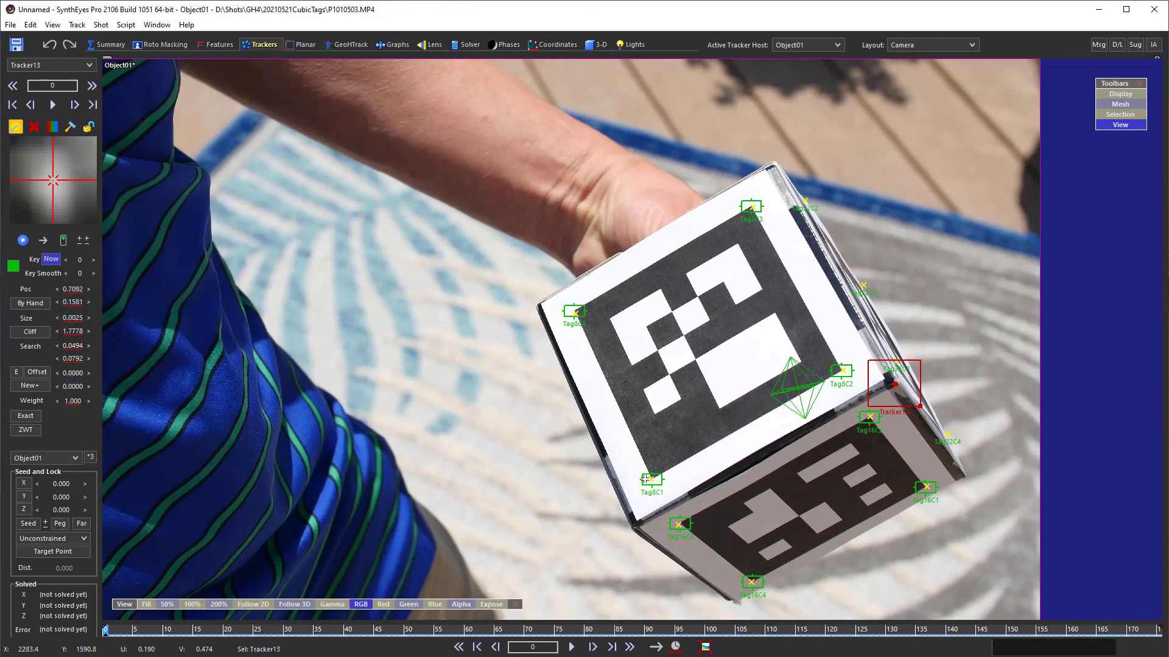
key(ctrl+f)
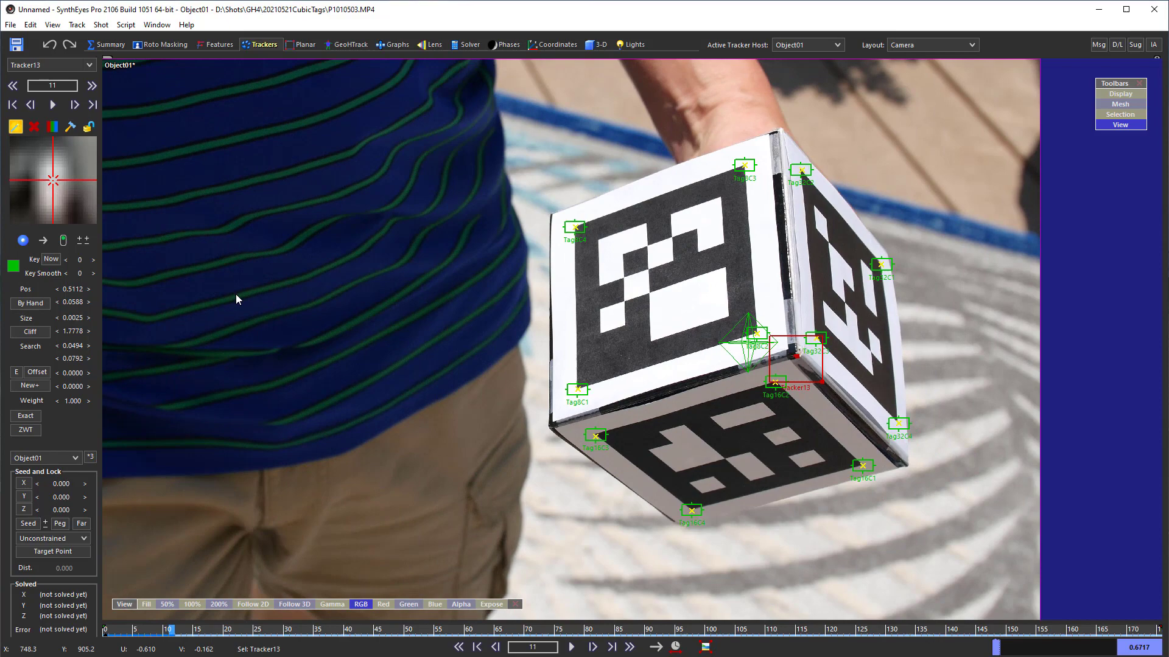
key(period)
key(period)
key(period)
key(period)
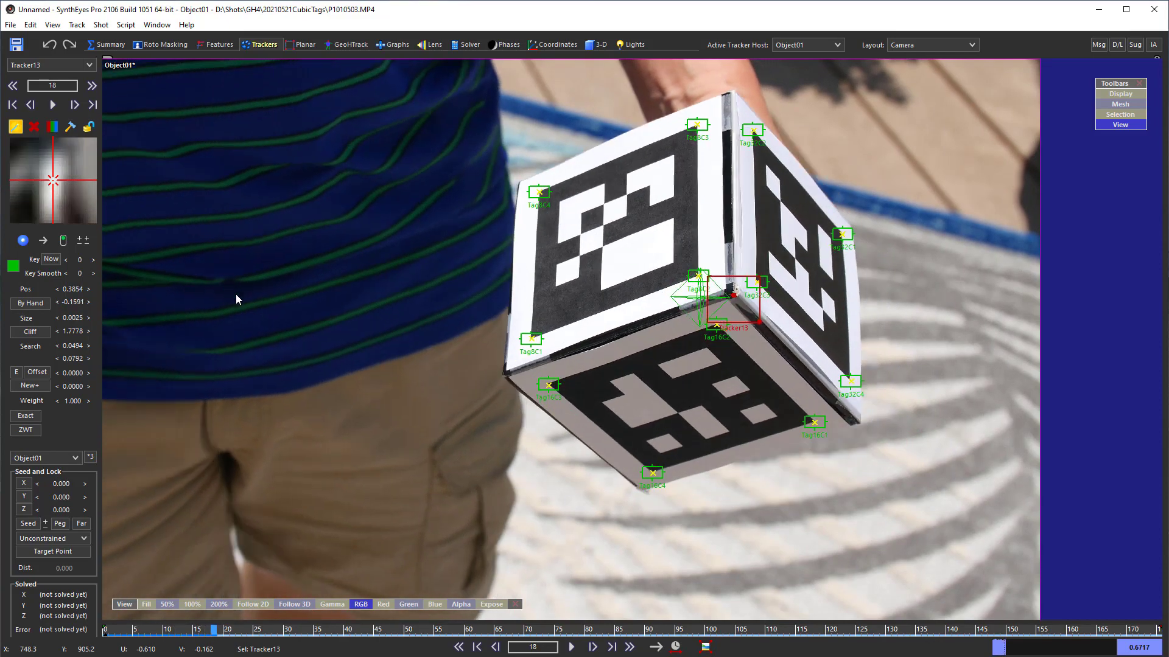
key(period)
key(period)
key(period)
key(period)
key(period)
key(period)
key(period)
key(period)
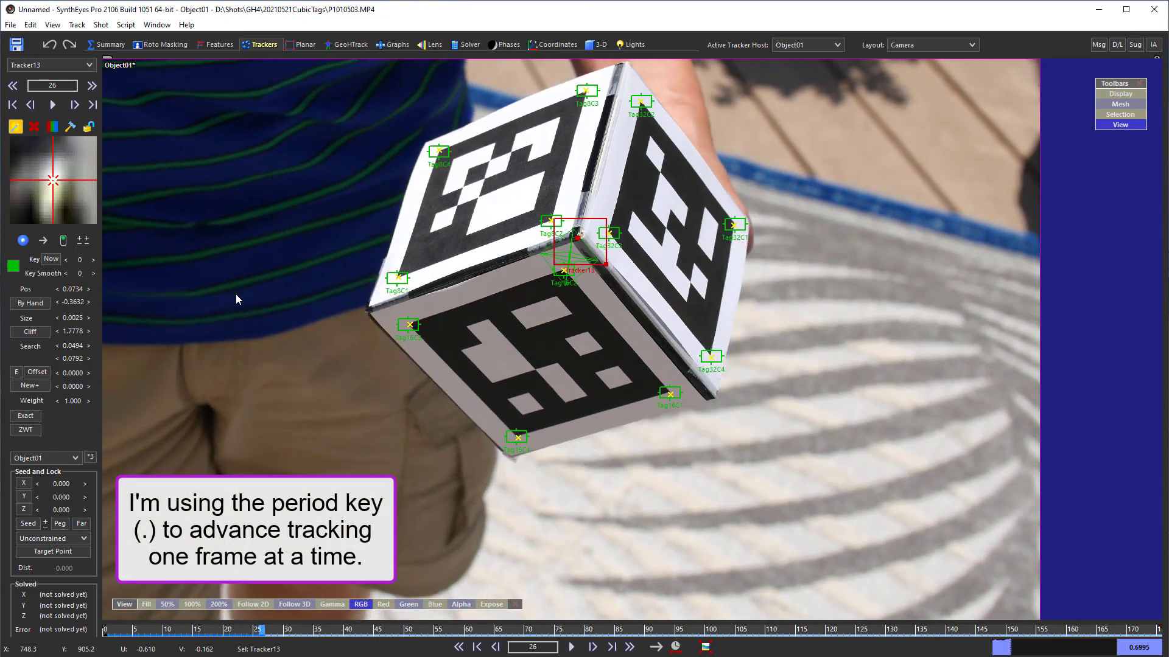
key(period)
key(period)
key(period)
key(period)
key(period)
key(period)
key(period)
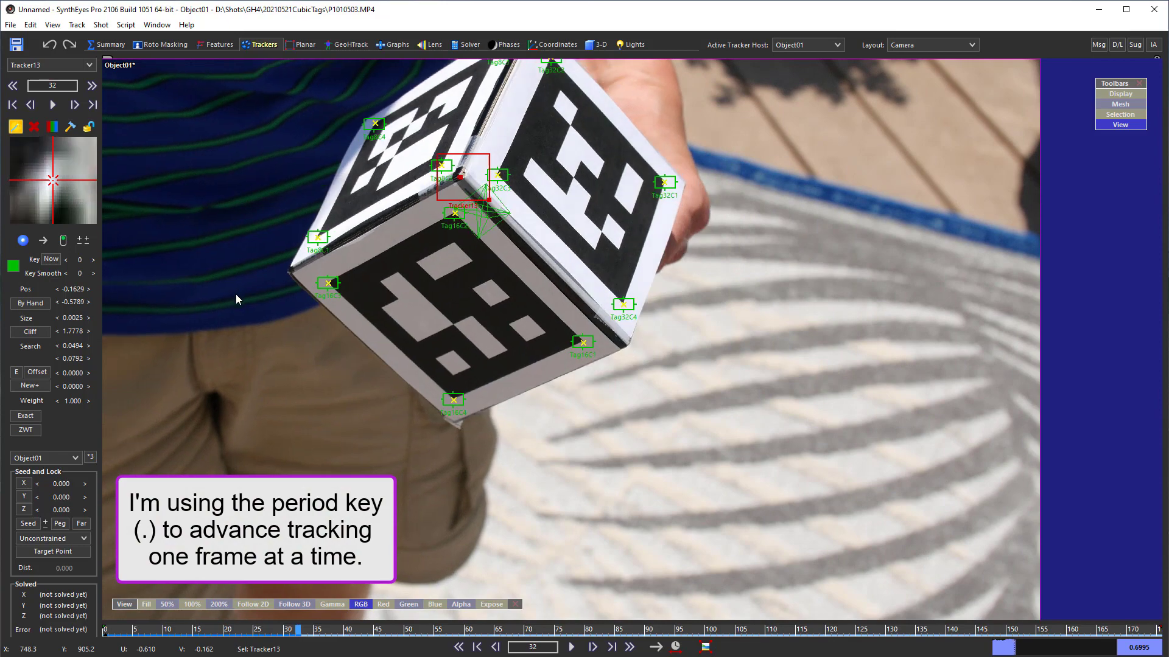
key(period)
key(period)
key(period)
key(period)
key(period)
key(period)
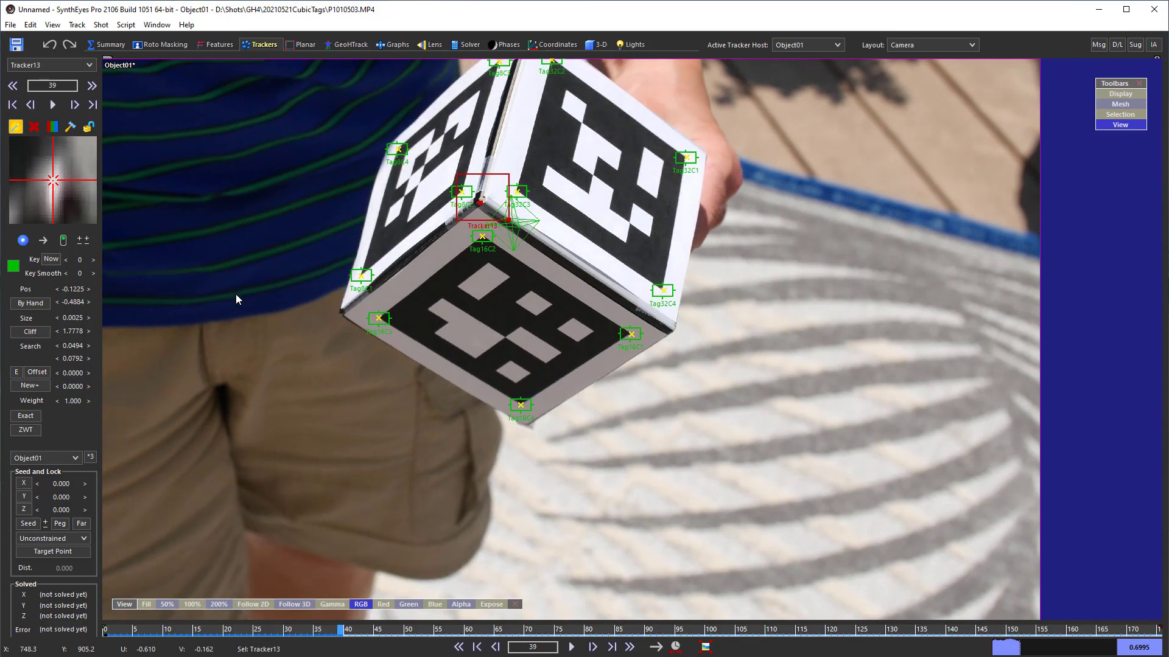
key(period)
key(period)
key(period)
Step back and forth to review the tracked corner, then lock Tracker13 and deselect it.
key(comma)
key(comma)
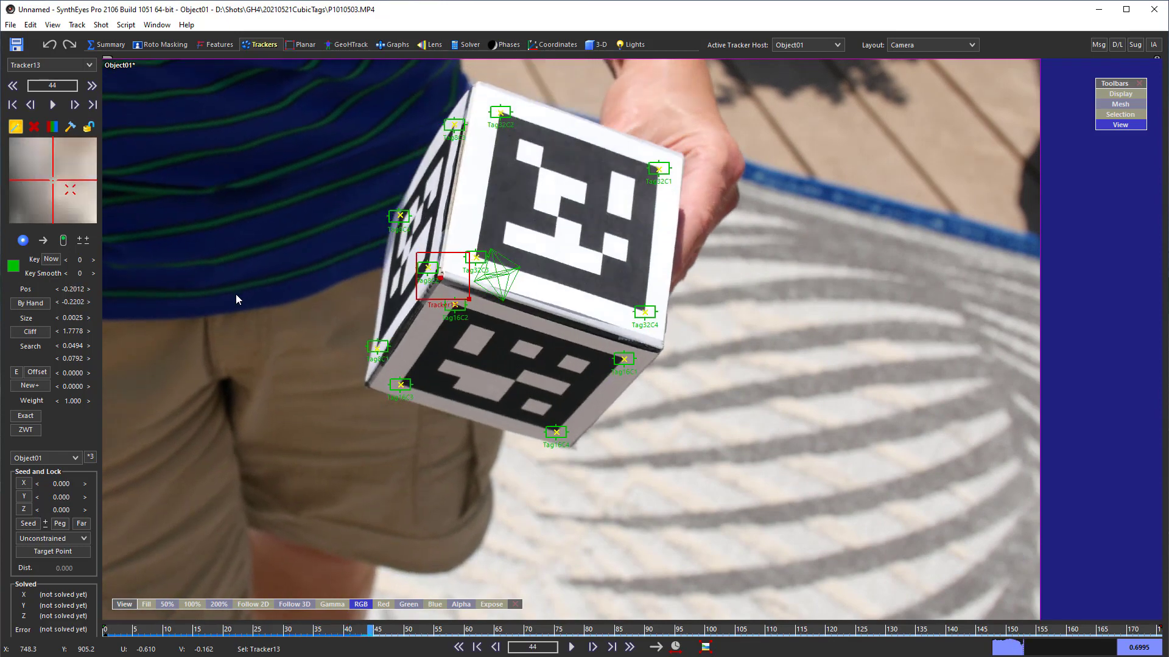
key(period)
key(period)
key(comma)
key(comma)
key(period)
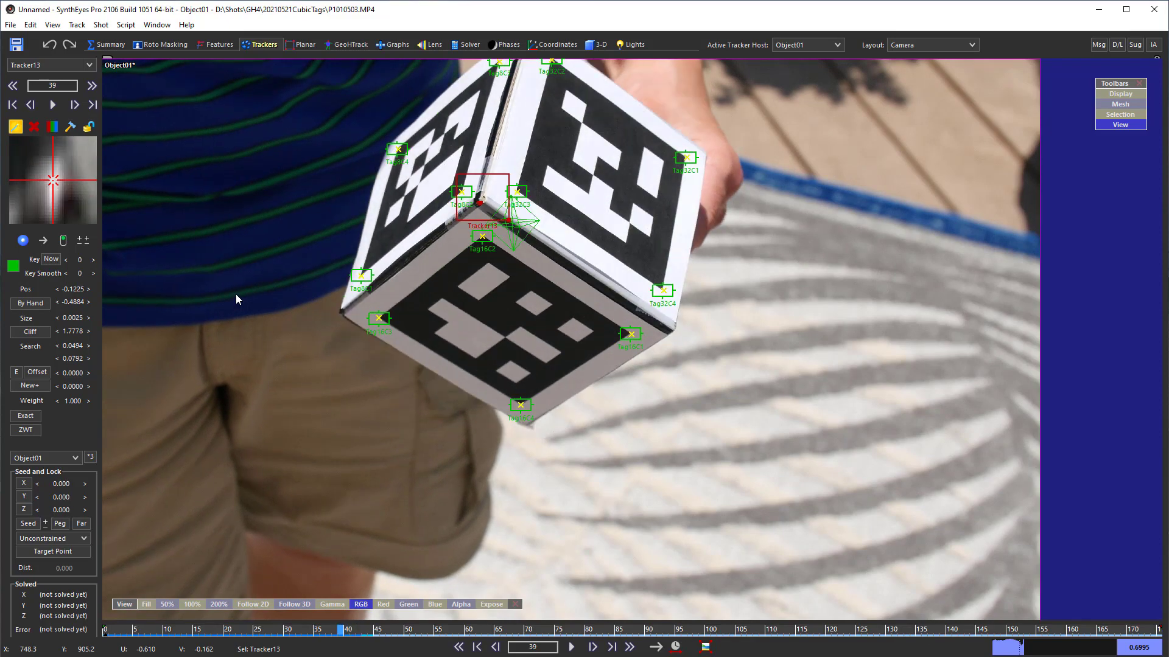
key(period)
key(comma)
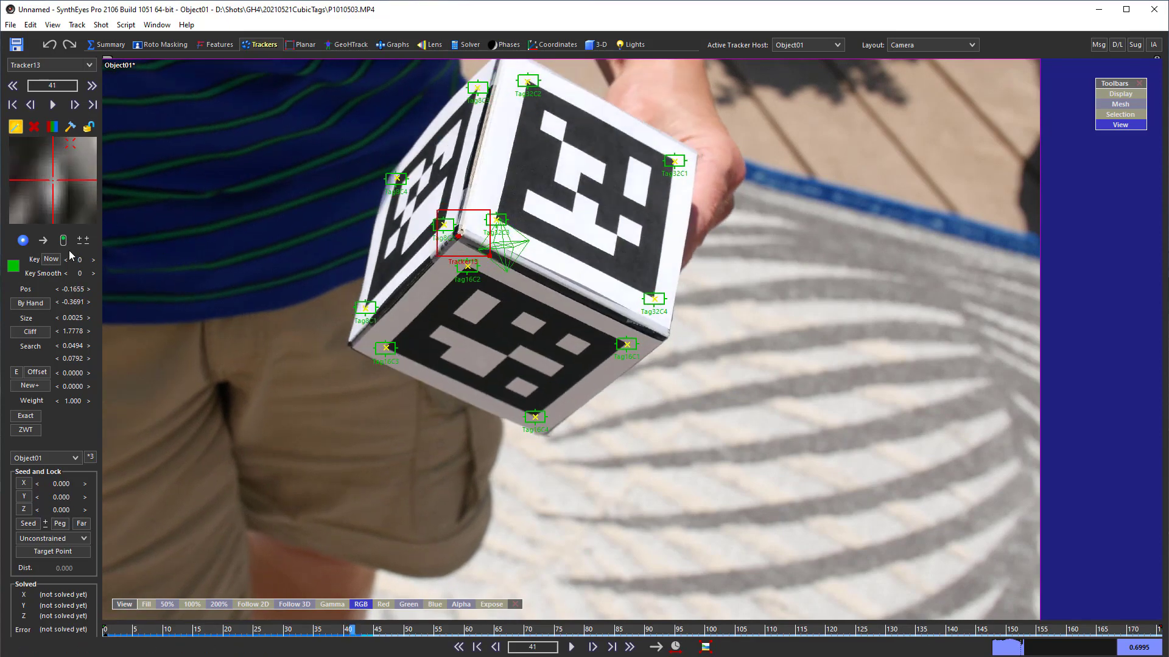
click(89, 127)
key(ctrl+d)
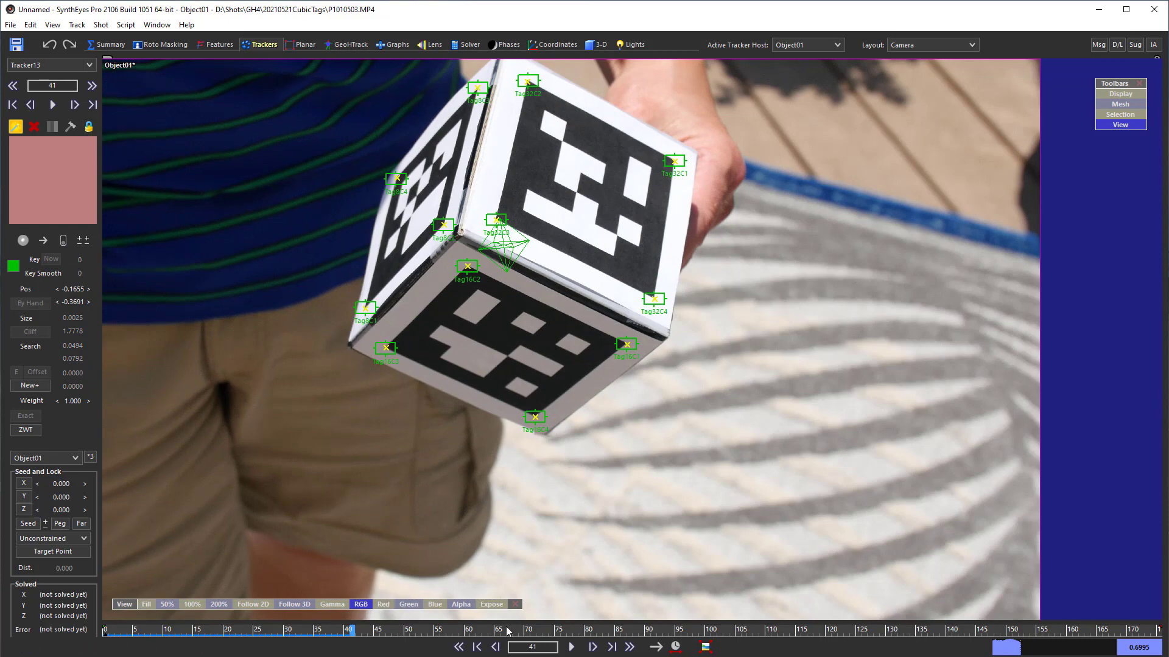
Enter the Coordinates room and settle the camera view on frame 59.
drag(526, 632, 575, 632)
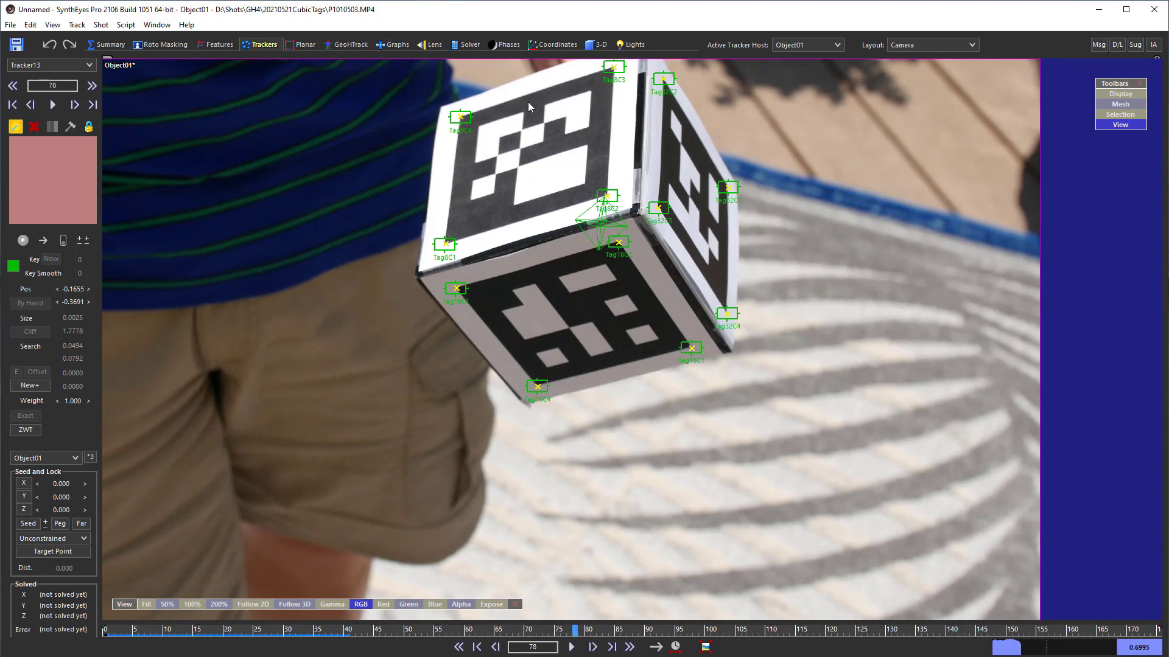
click(553, 48)
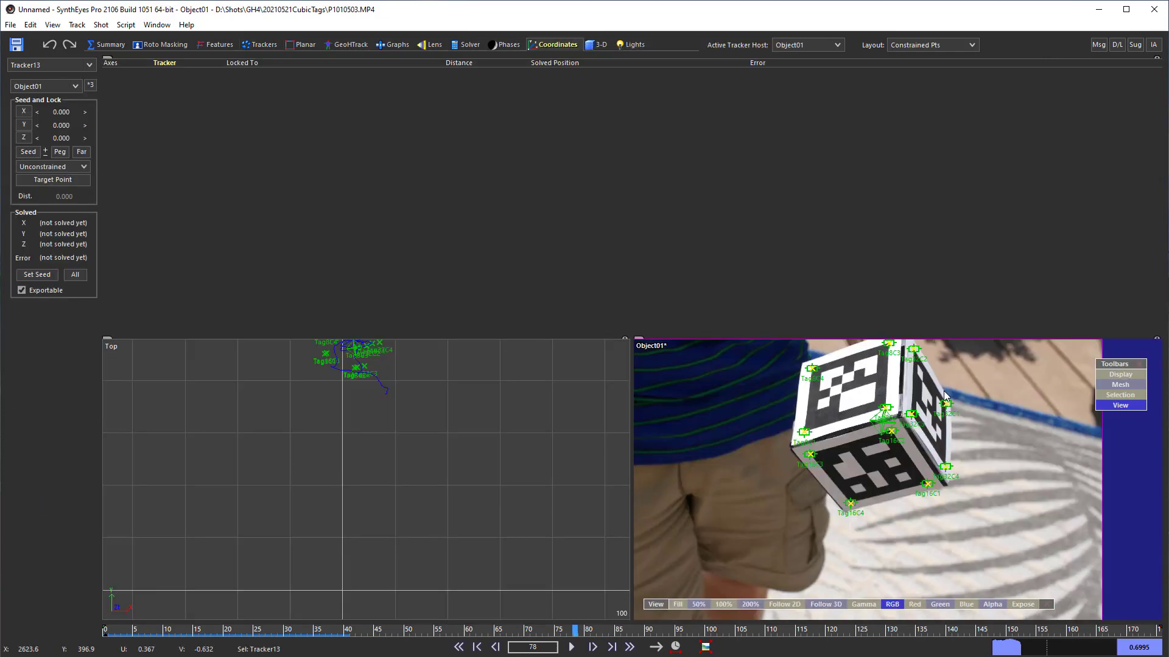
middle_drag(993, 378, 971, 403)
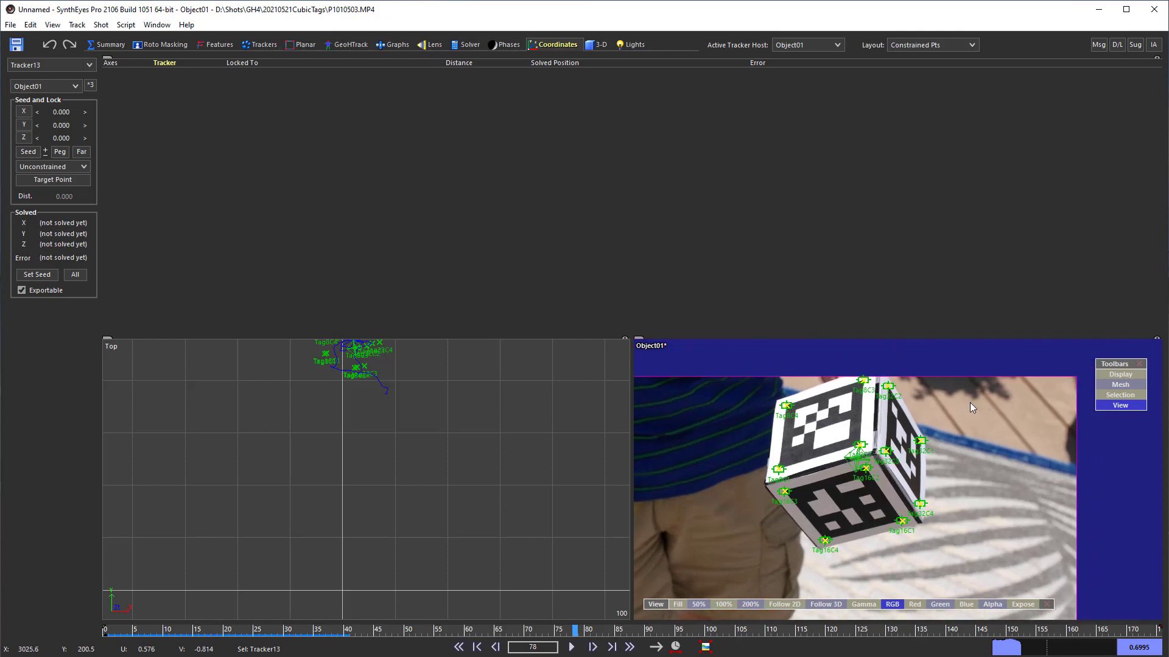
drag(574, 631, 461, 632)
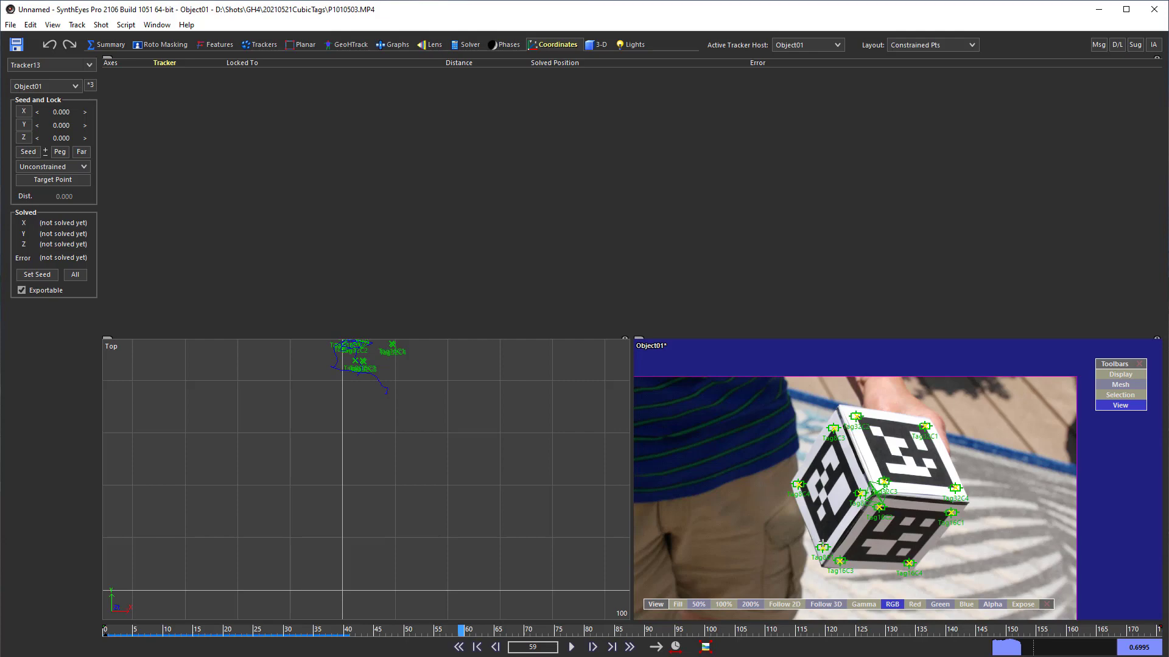
Select Tag8C4, Tag32C1 and Tag16C4 and constrain them to Any XY Plane (floor).
click(796, 485)
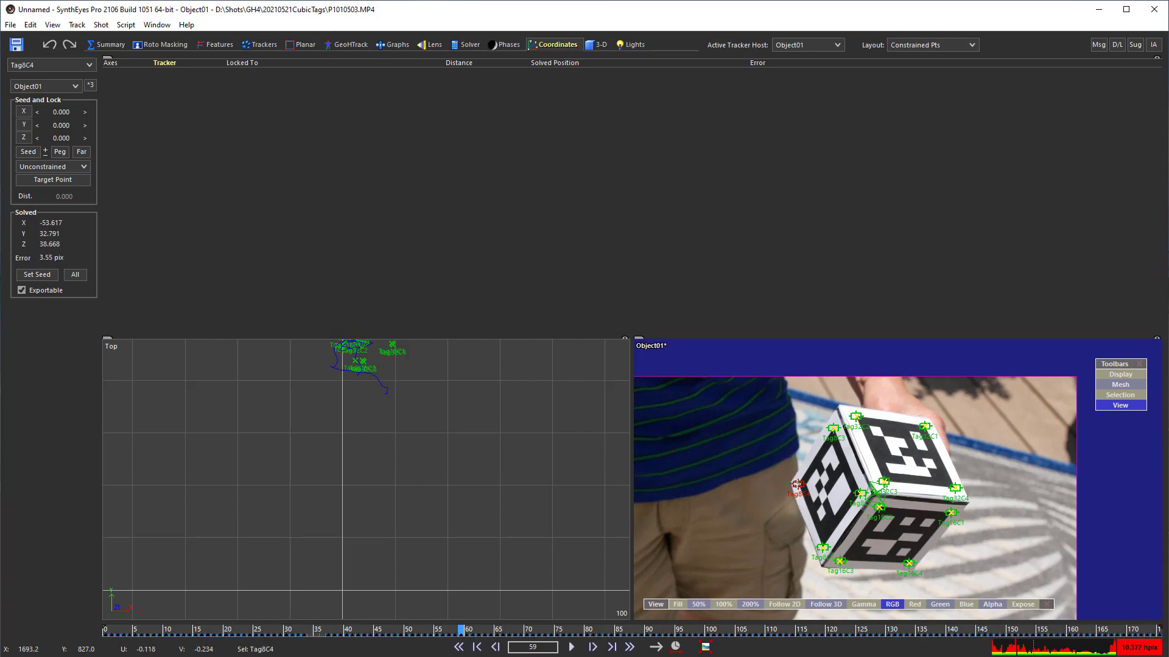
shift+click(924, 426)
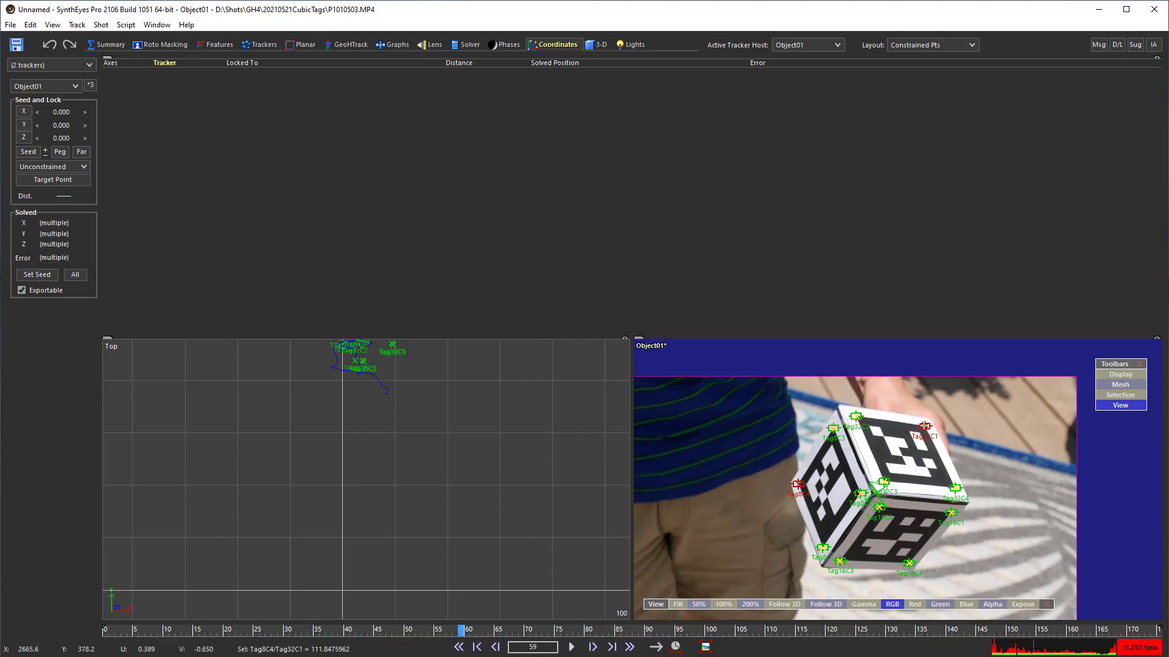
shift+click(911, 563)
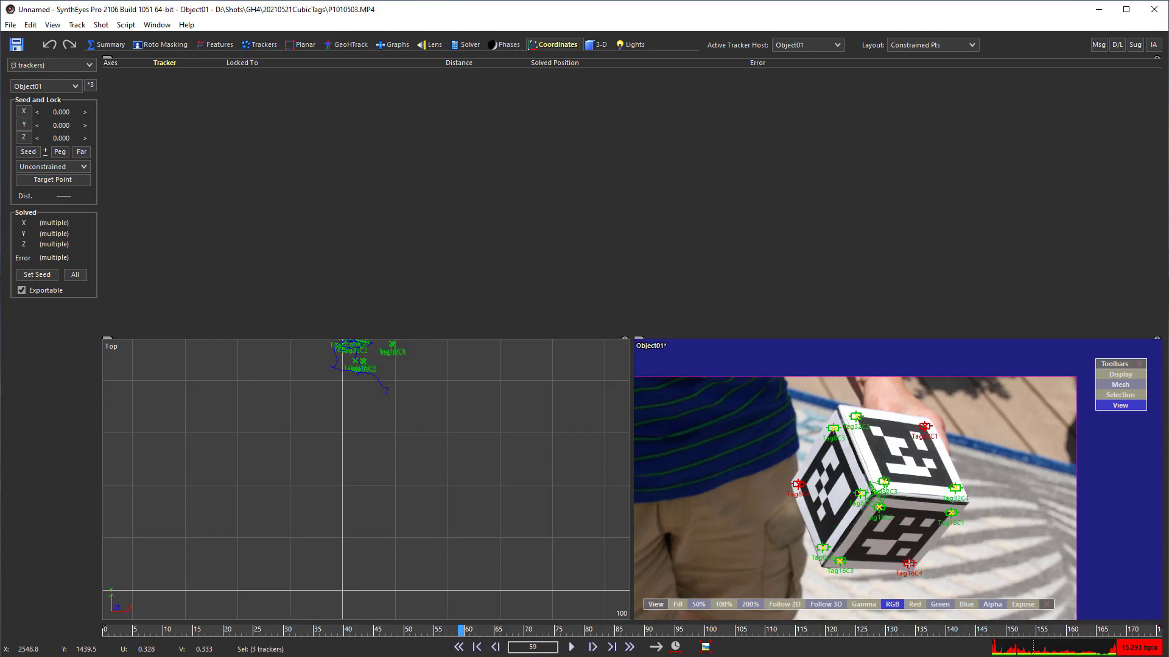
click(51, 165)
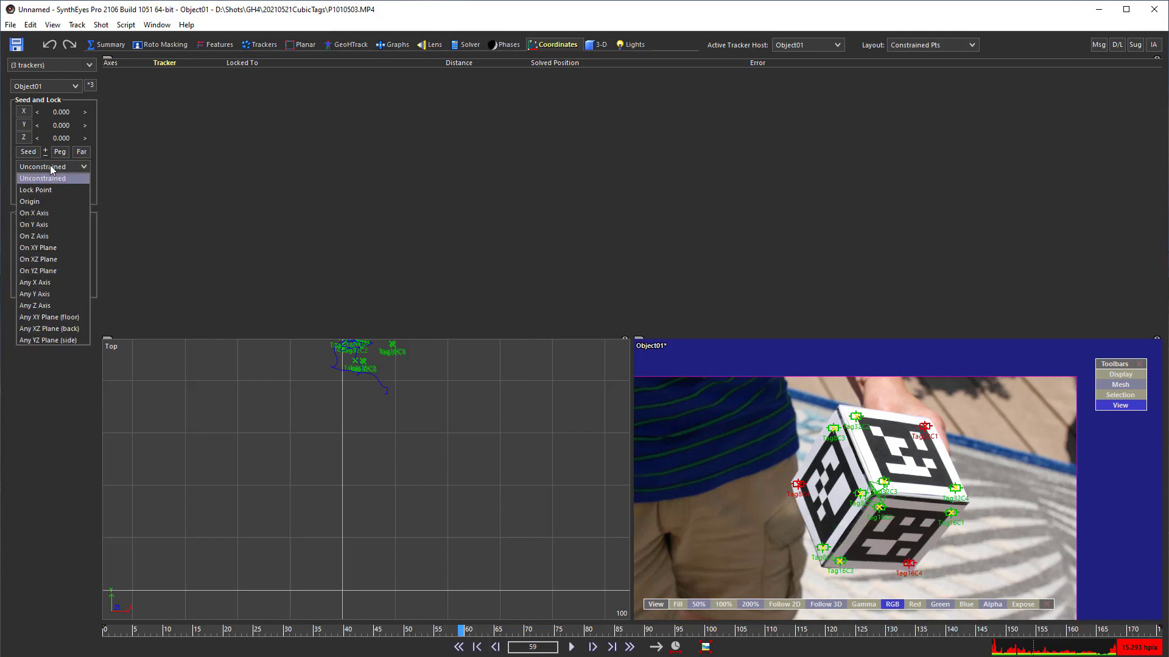
click(54, 317)
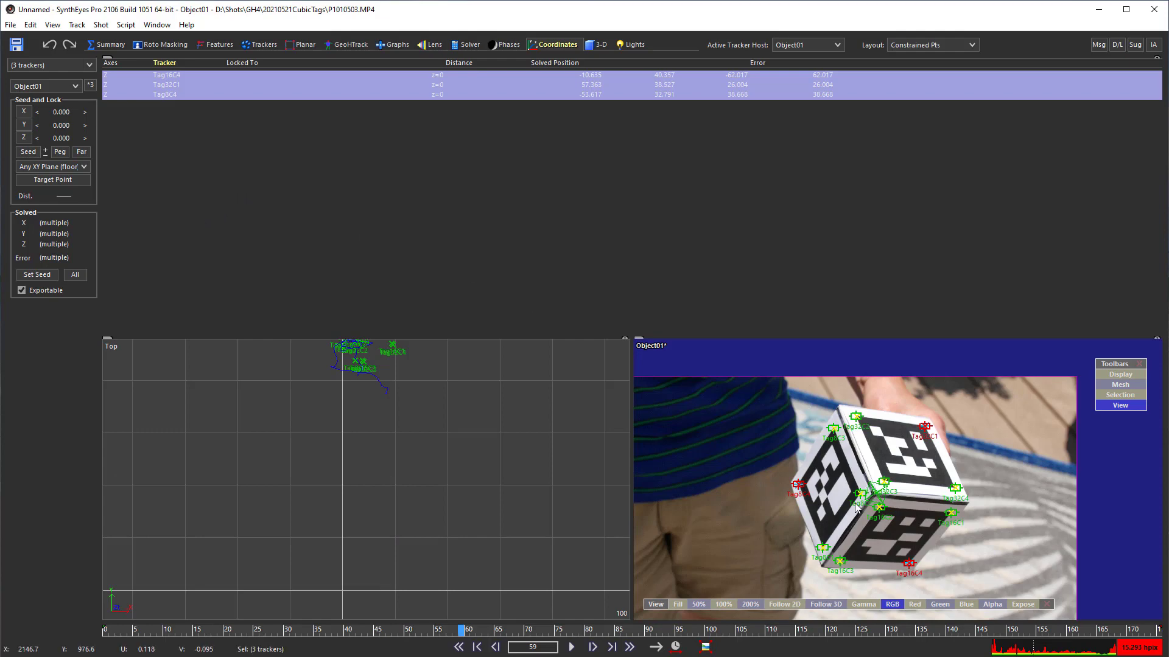
scroll(875, 487, up, 5)
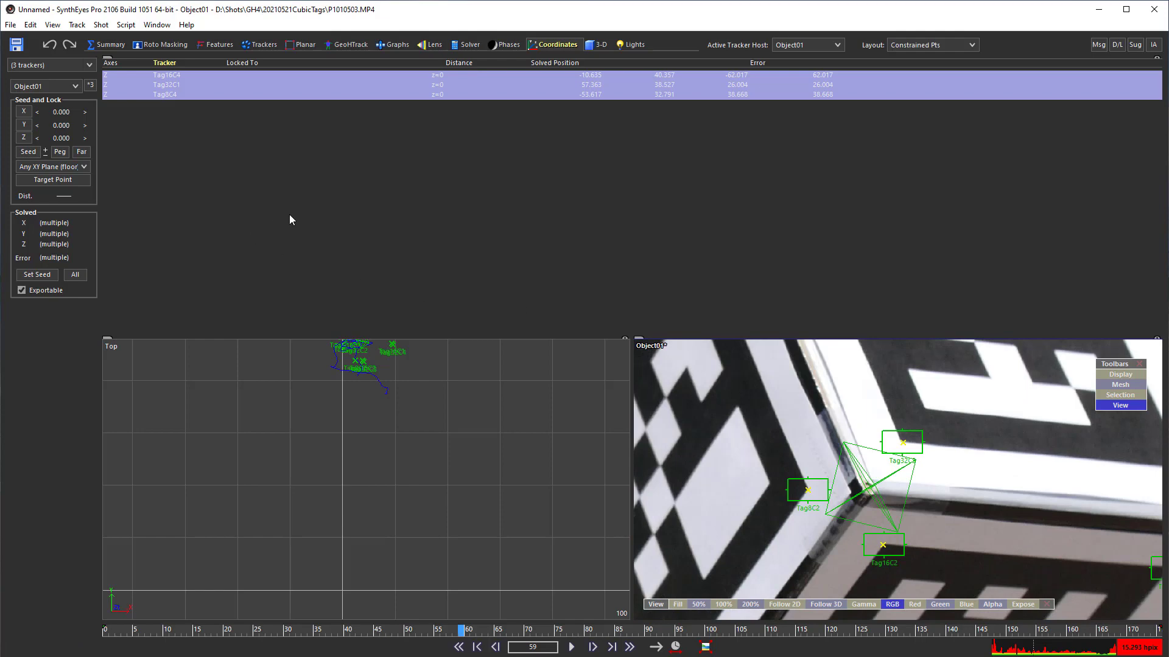
Re-solve with the floor constraint (about 2.98 hpix), then select Tracker13 in the Coordinates room.
key(g)
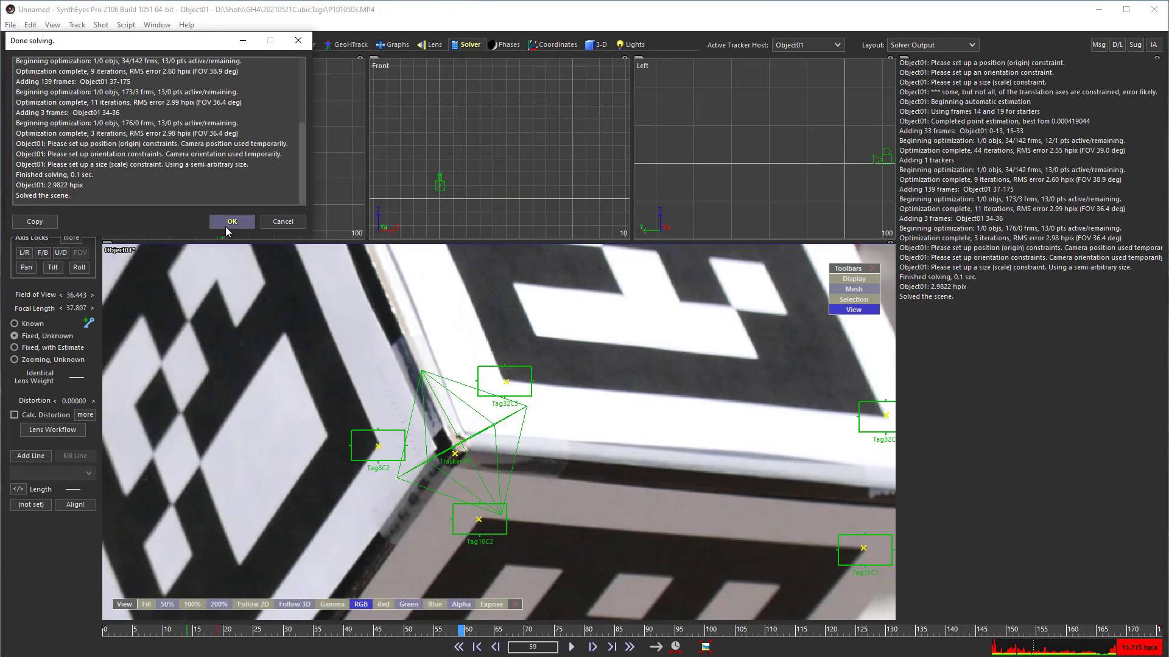
click(230, 222)
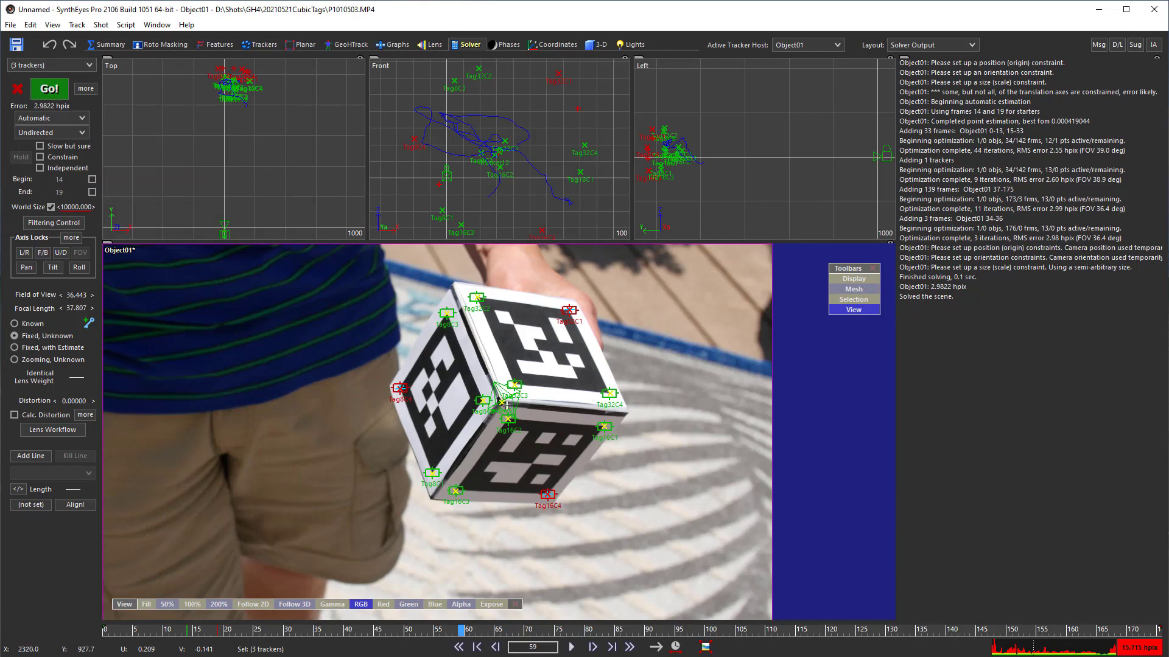
click(501, 403)
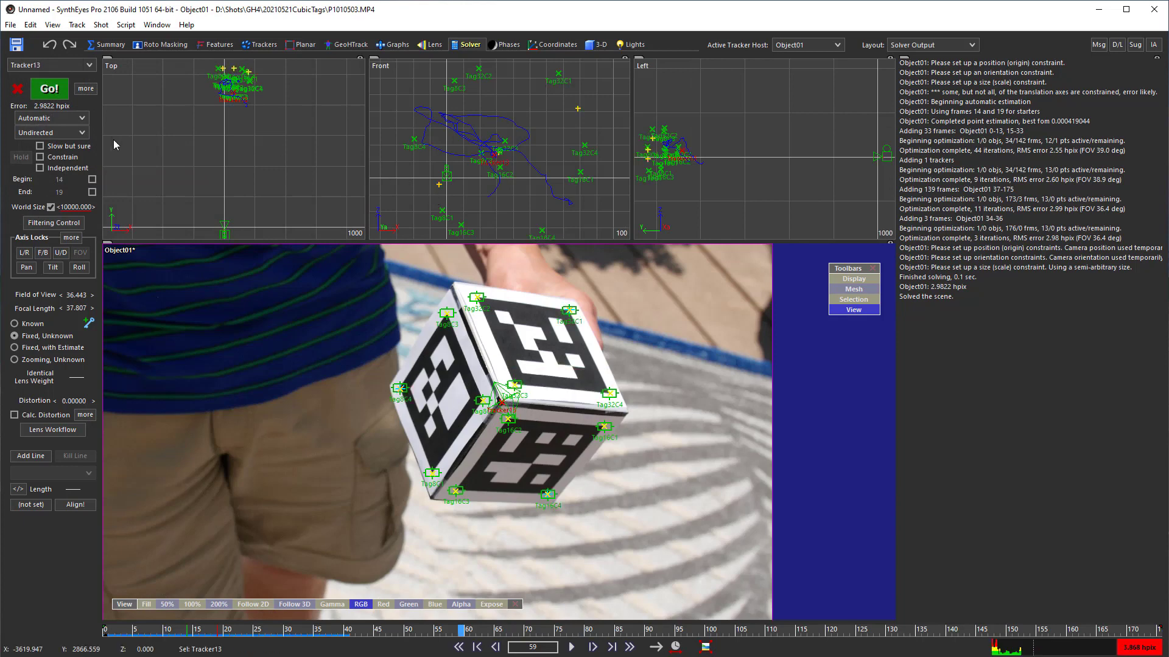
click(552, 45)
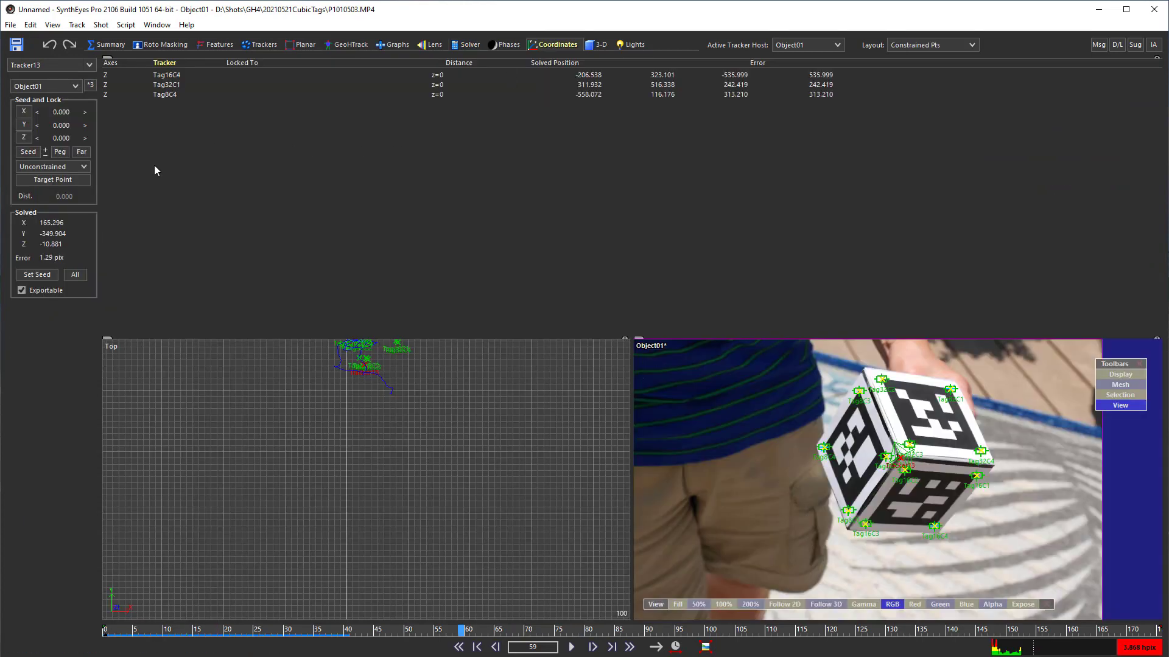
Constrain Tracker13 On Z Axis with Z+ polarity, then select Tag16C1 on the cube.
click(50, 167)
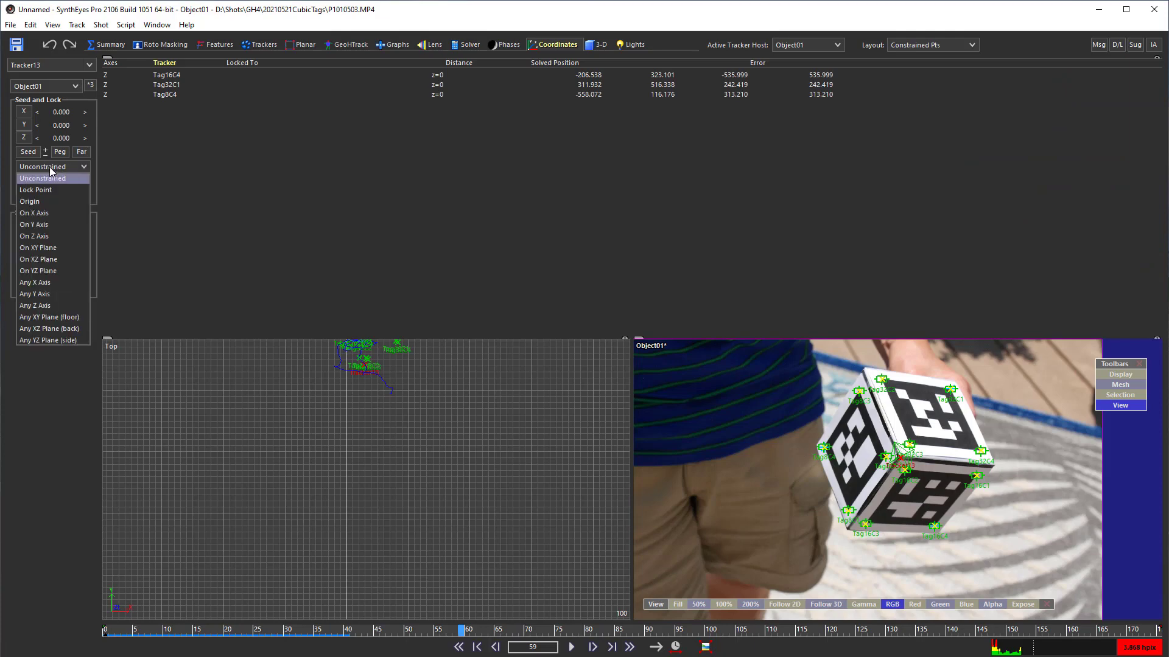
click(48, 236)
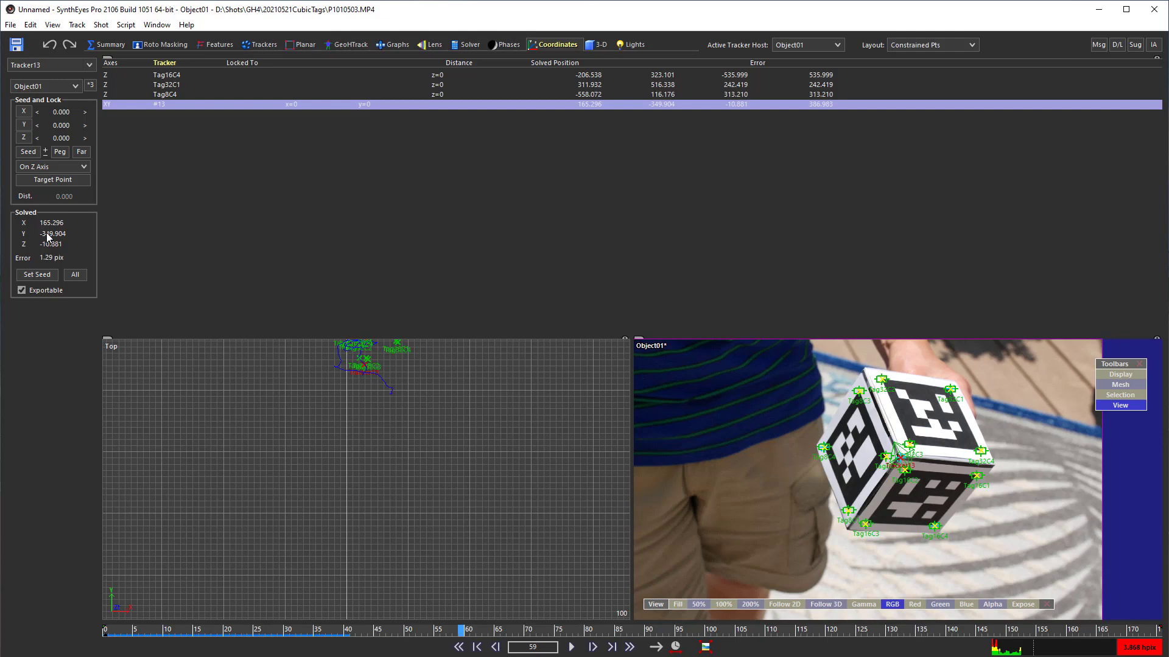
click(23, 138)
click(977, 476)
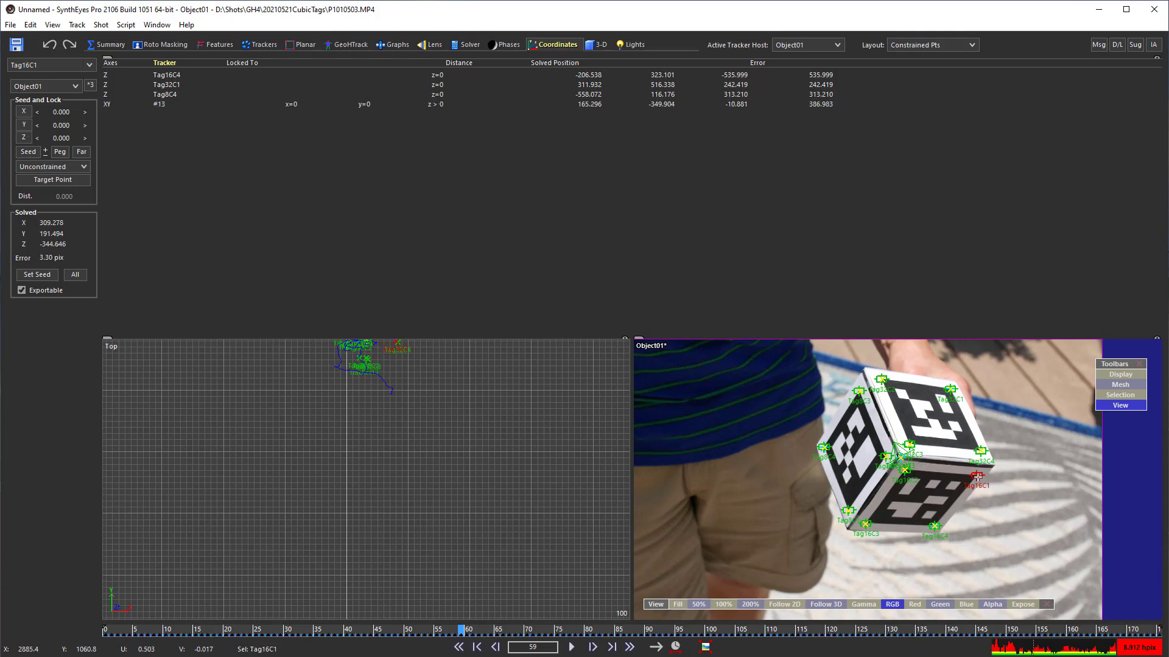
Link Tag16C1 to target Tag16C3 at distance 10 with a Same XZ Plane (back) lock.
click(864, 526)
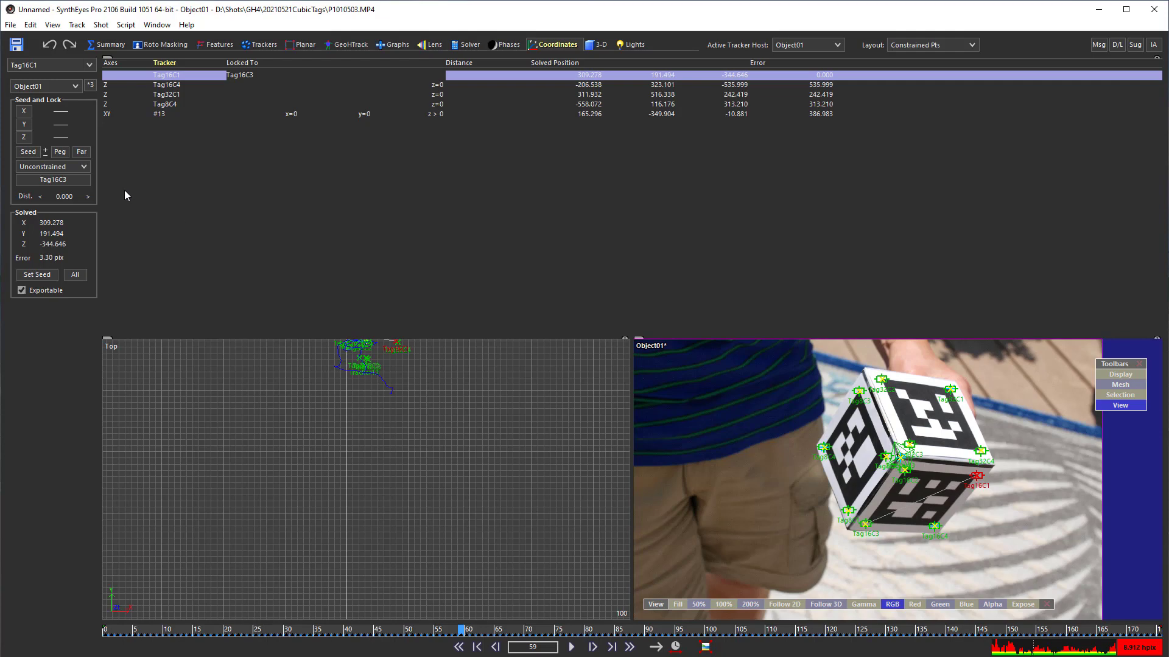
text(10)
key(Return)
click(84, 166)
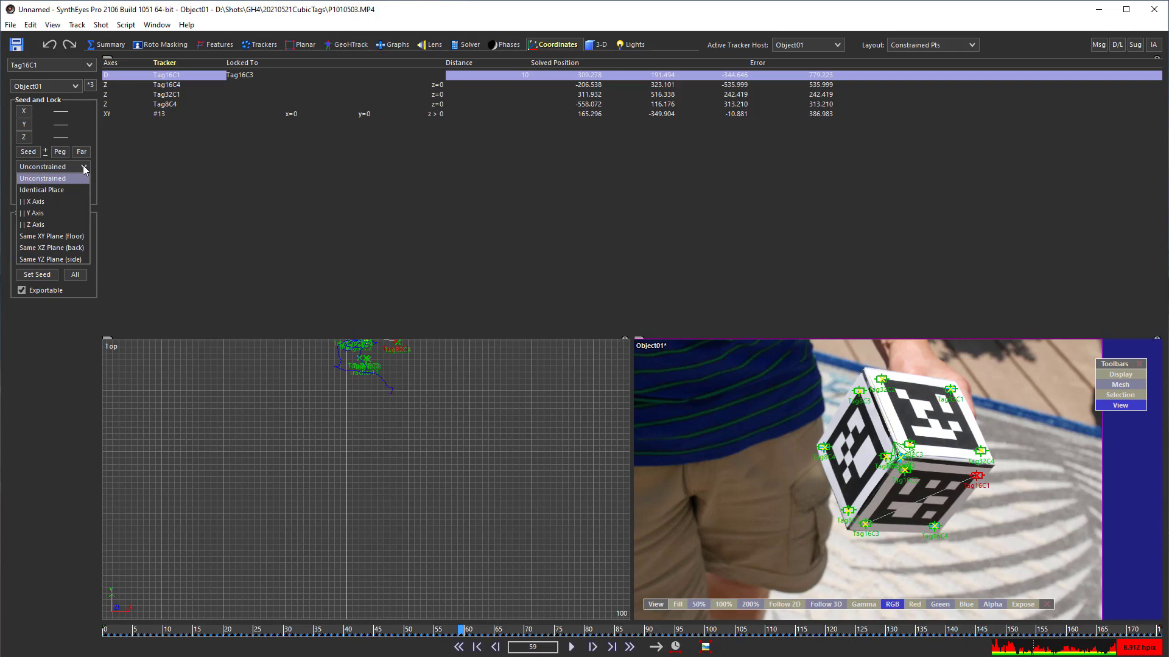
click(57, 249)
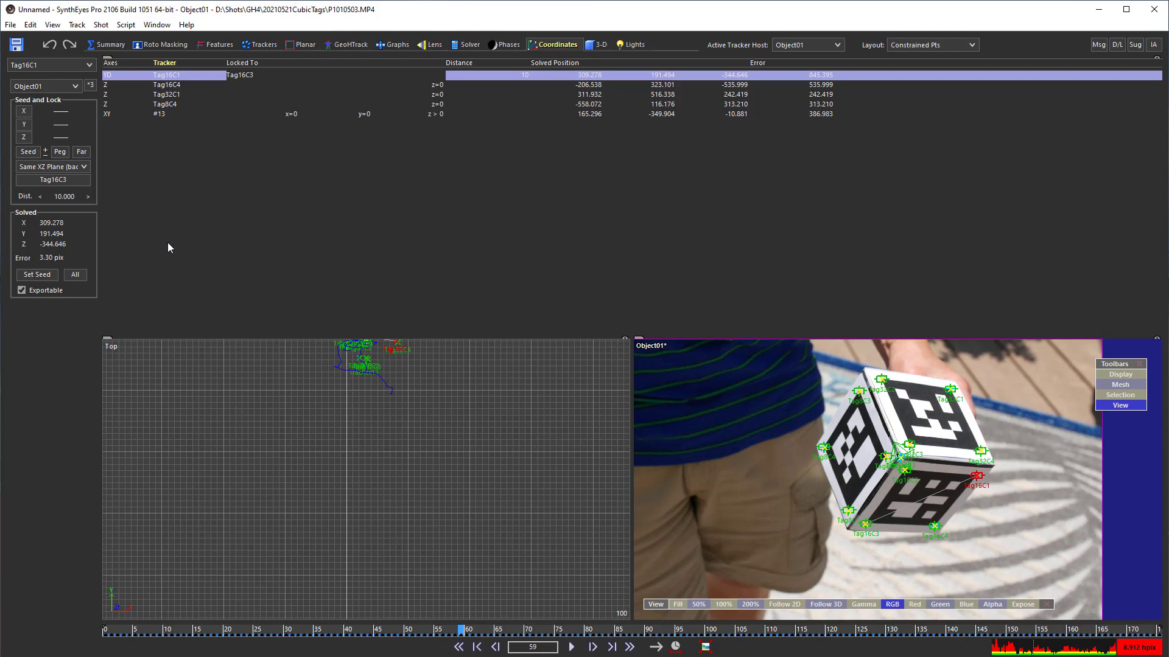
Reset world size to 100, run the solve (about 2.98 hpix error), and scrub back near frame 28.
click(460, 48)
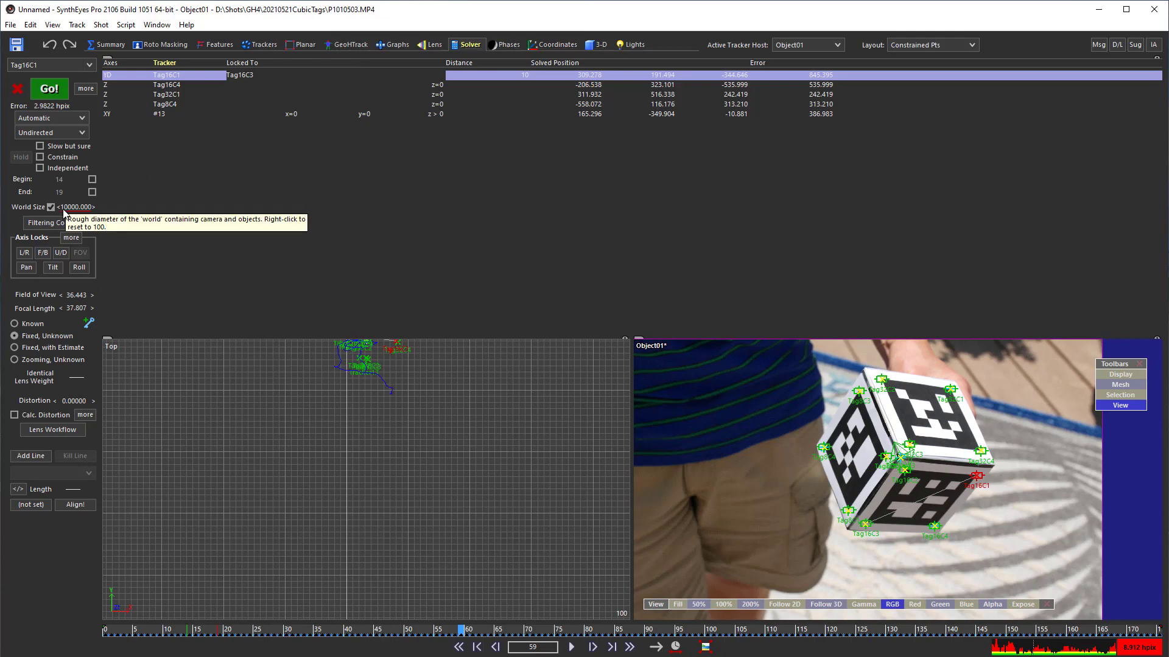
click(62, 210)
click(56, 89)
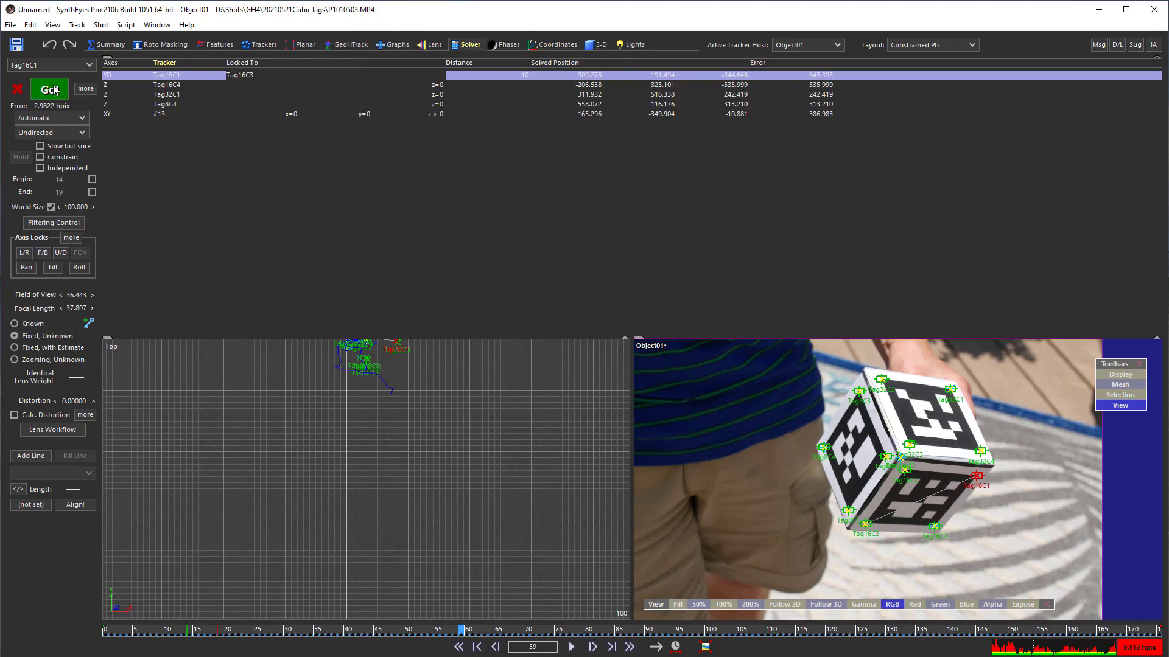
click(232, 222)
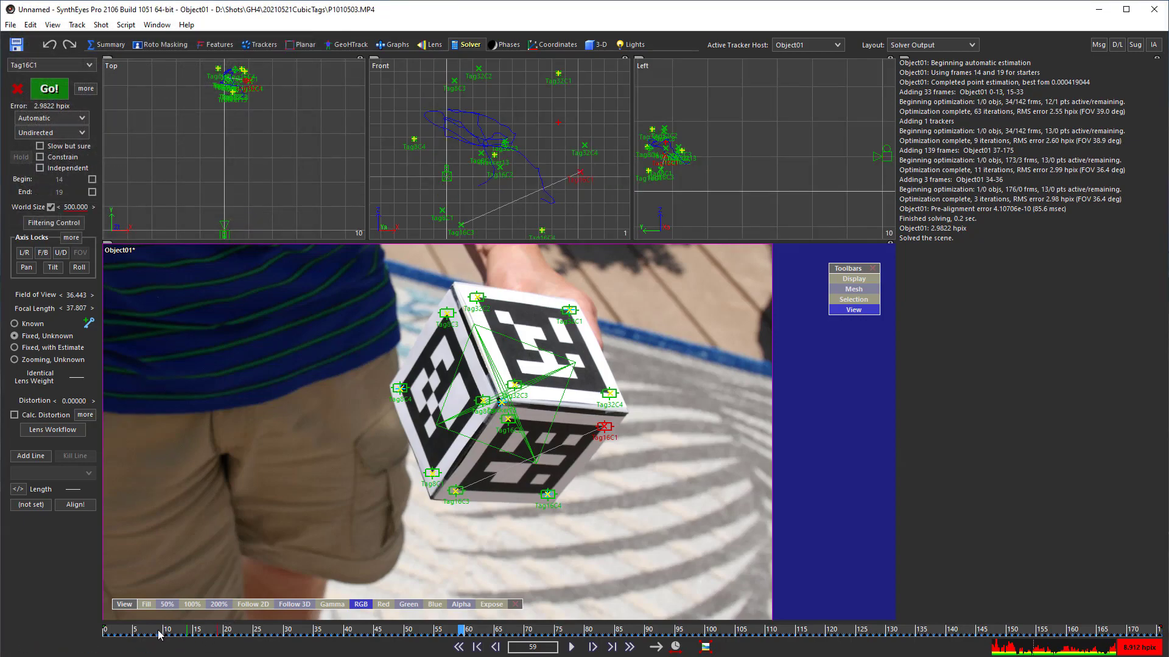
mouse_move(163, 637)
mouse_down()
mouse_move(469, 623)
mouse_move(462, 614)
mouse_up()
Enter the 3D workspace in creation mode, showing views in the cube object's coordinates around the trackers.
click(600, 46)
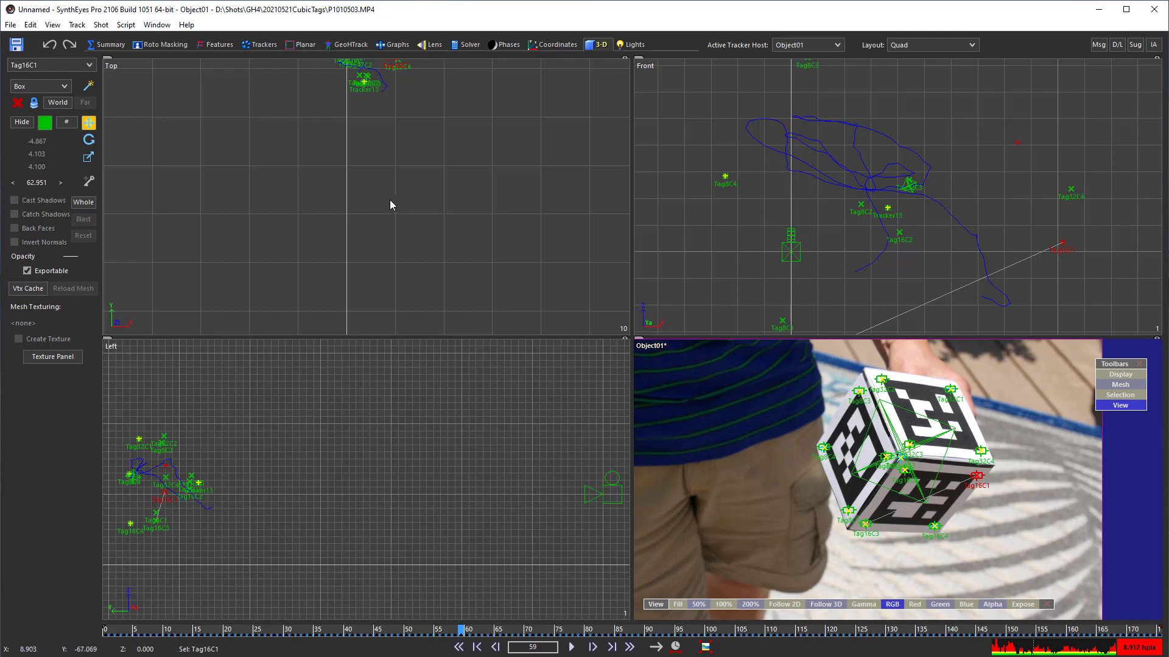
click(89, 85)
click(58, 102)
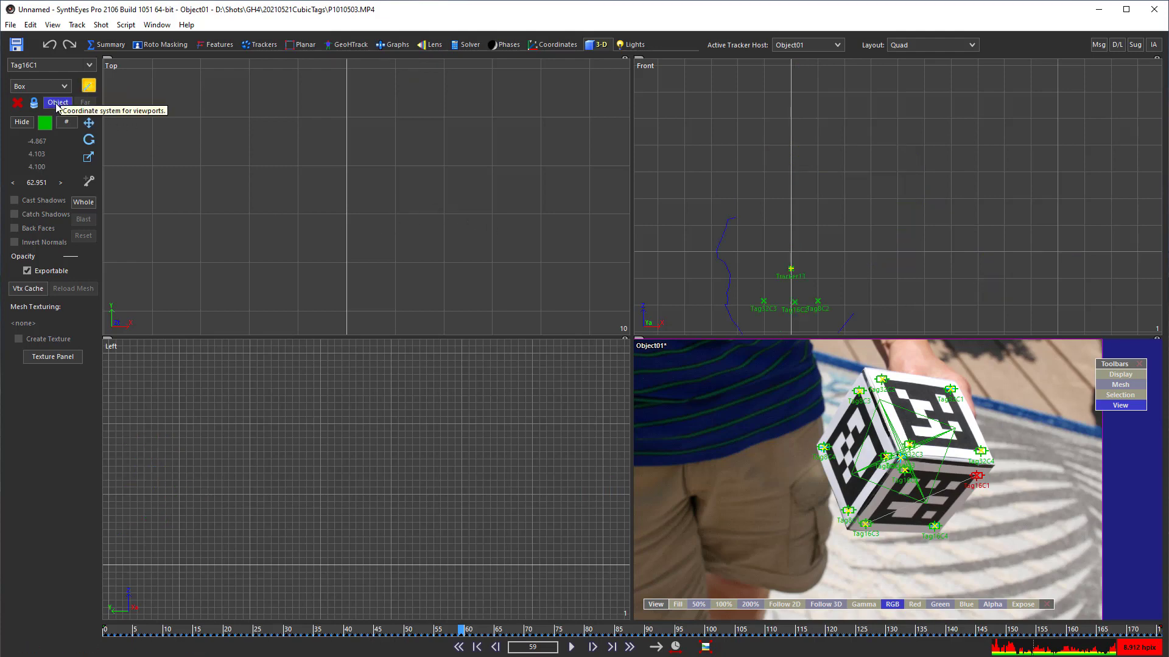
scroll(228, 107, up, 2)
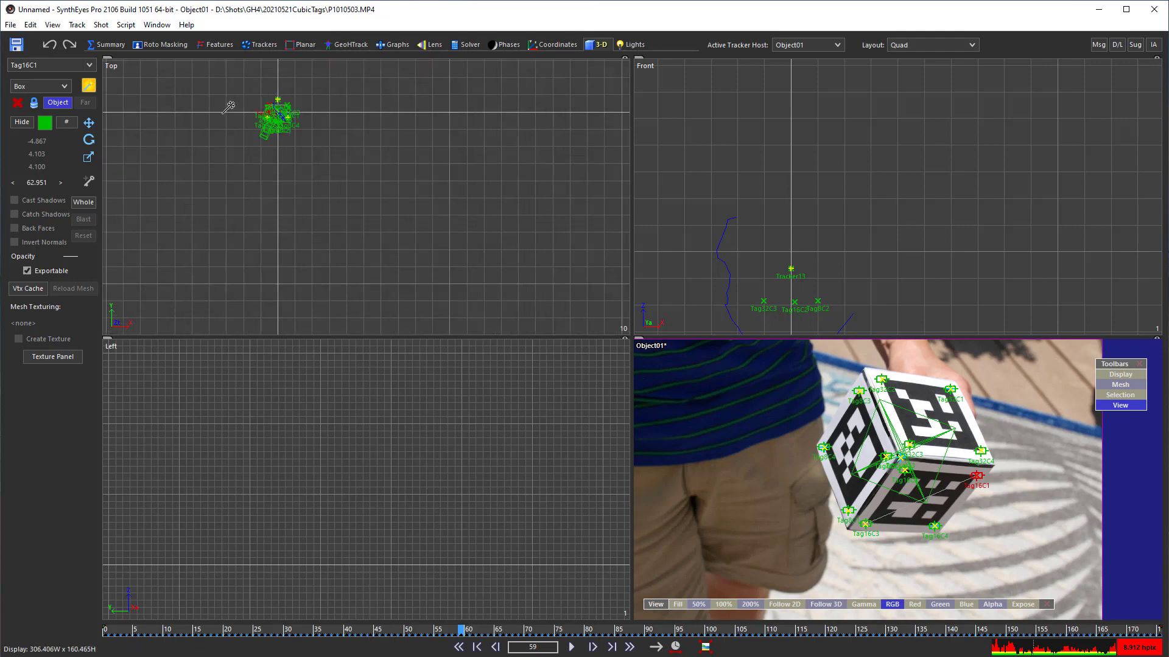
scroll(292, 105, up, 3)
scroll(309, 95, up, 5)
scroll(397, 208, up, 2)
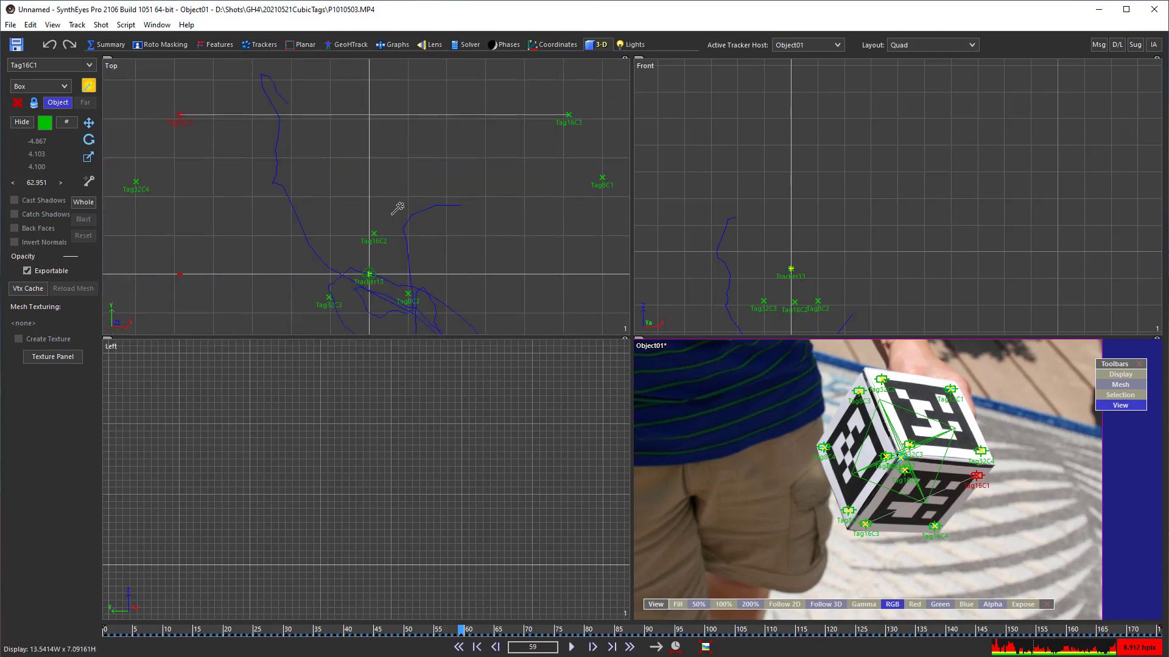
mouse_move(262, 271)
middle_down()
mouse_move(268, 241)
mouse_move(248, 178)
middle_up()
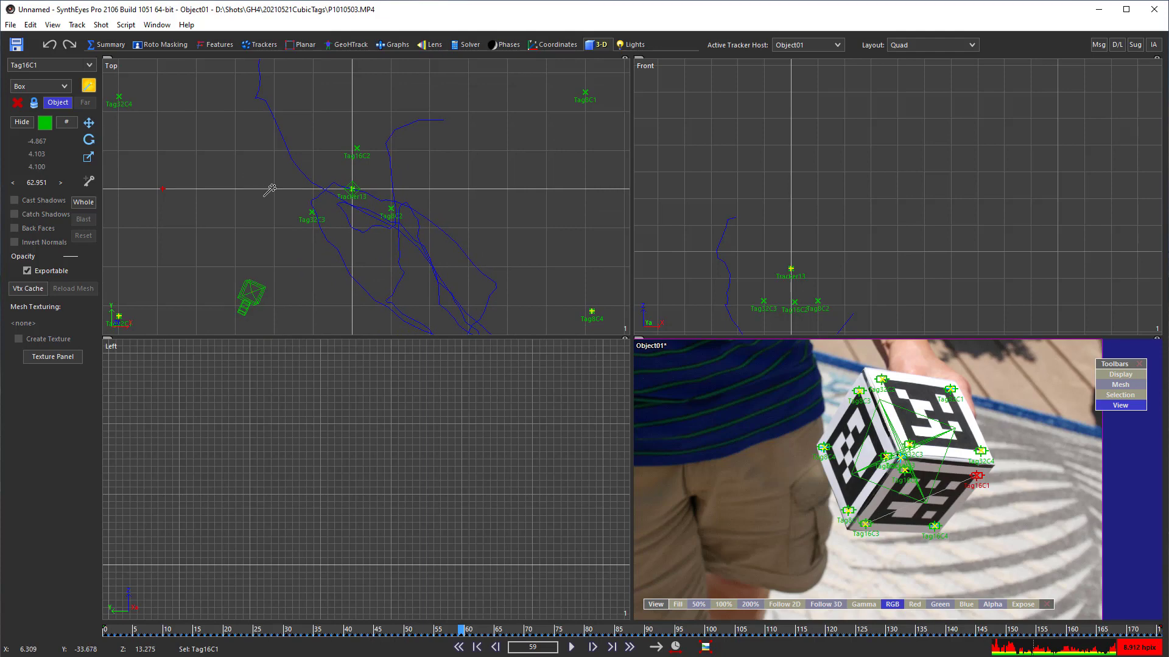
right_click(262, 173)
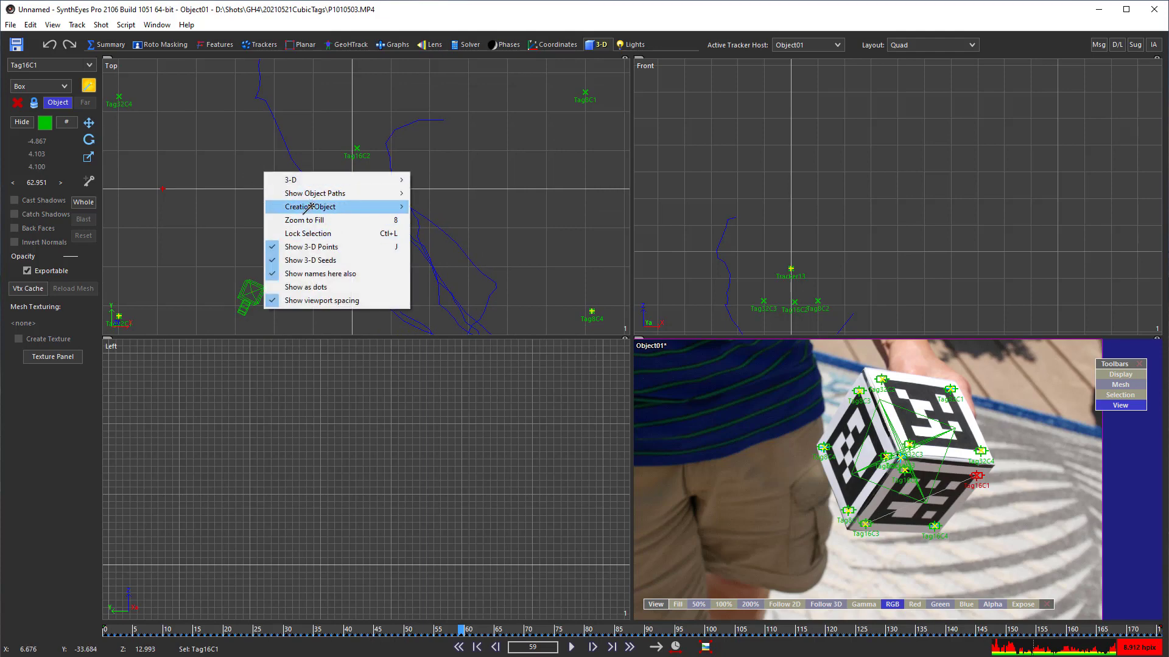
Create Cone01 at the trackers' centre with a small radius and much greater height.
click(425, 274)
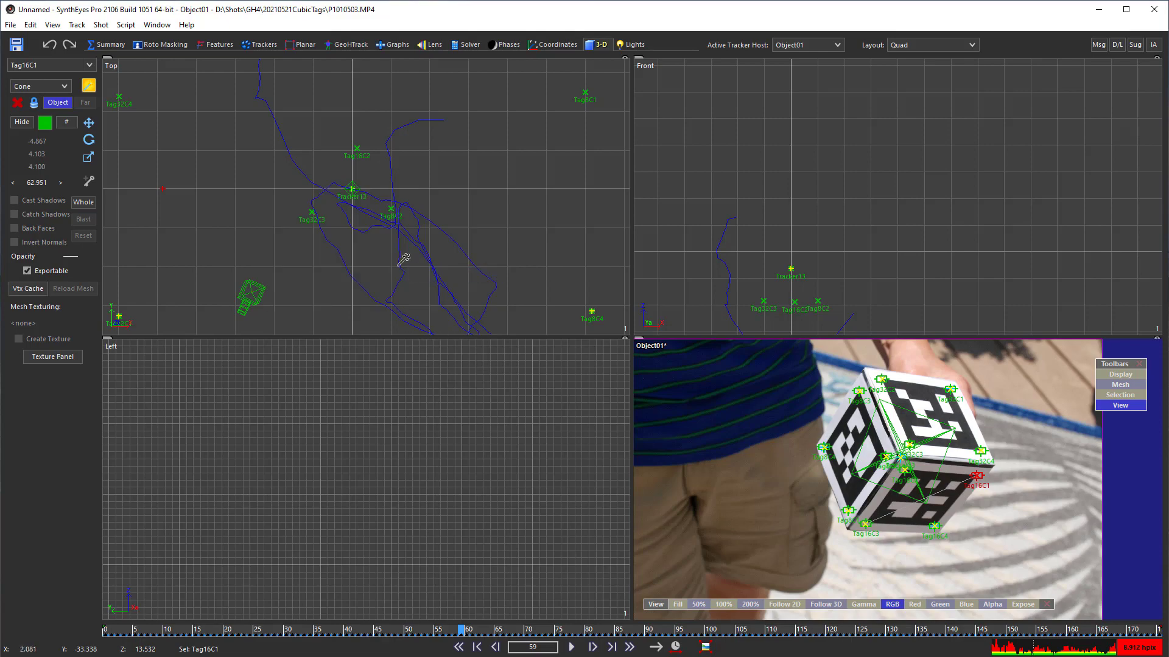
drag(262, 187, 352, 189)
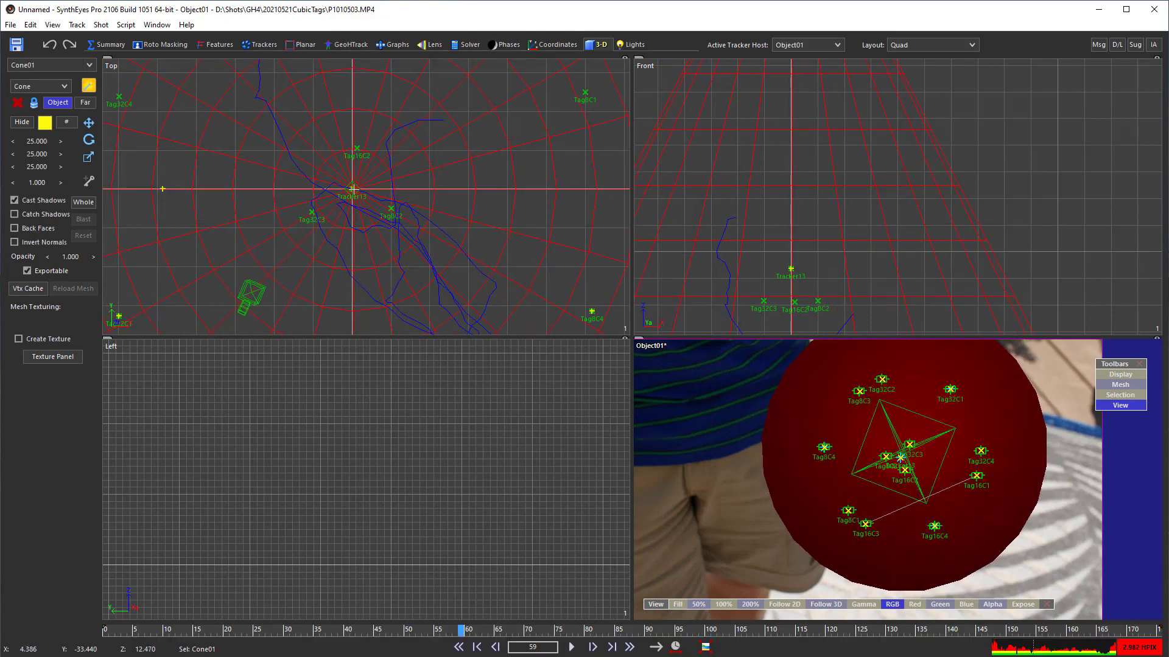
drag(352, 190, 362, 146)
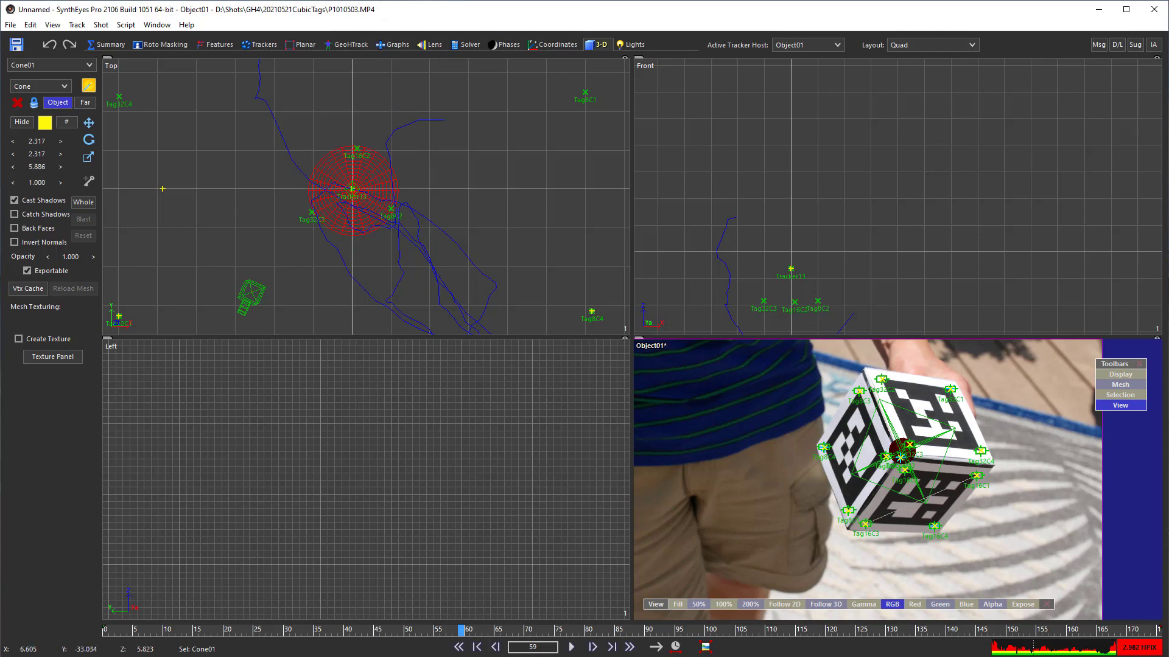
mouse_move(61, 166)
mouse_down()
mouse_move(341, 477)
mouse_move(333, 416)
mouse_up()
scroll(757, 244, down, 2)
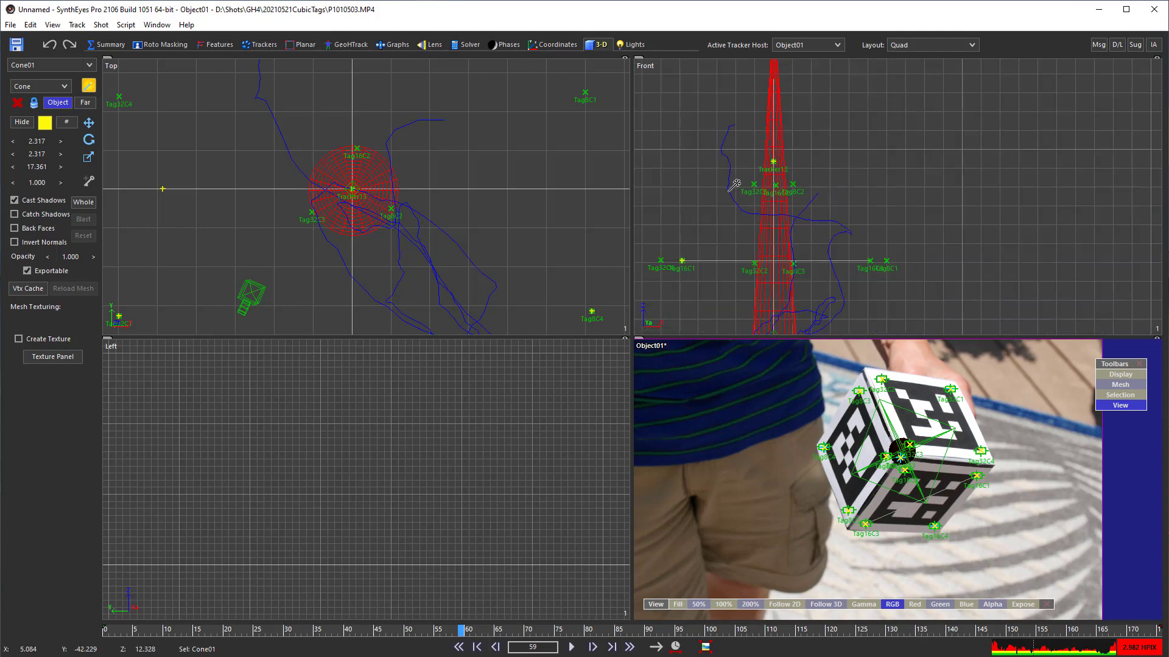
scroll(735, 185, down, 1)
scroll(731, 189, down, 1)
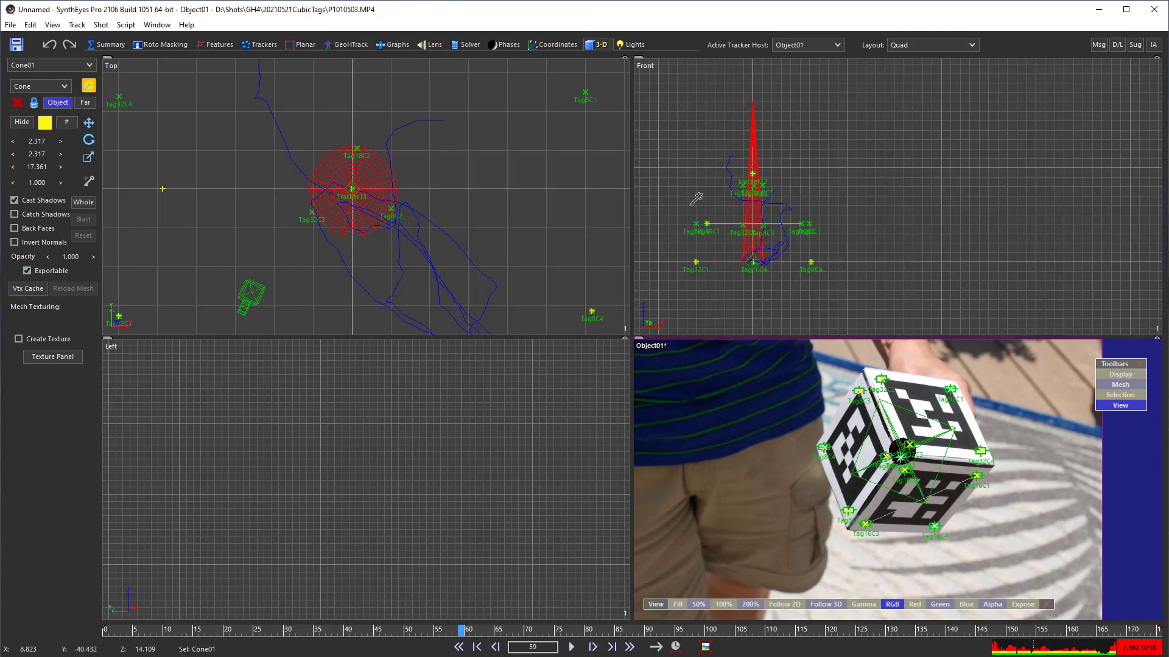
Raise the cone upward in the Front view so it stands on the cube's corner.
middle_drag(696, 199, 723, 225)
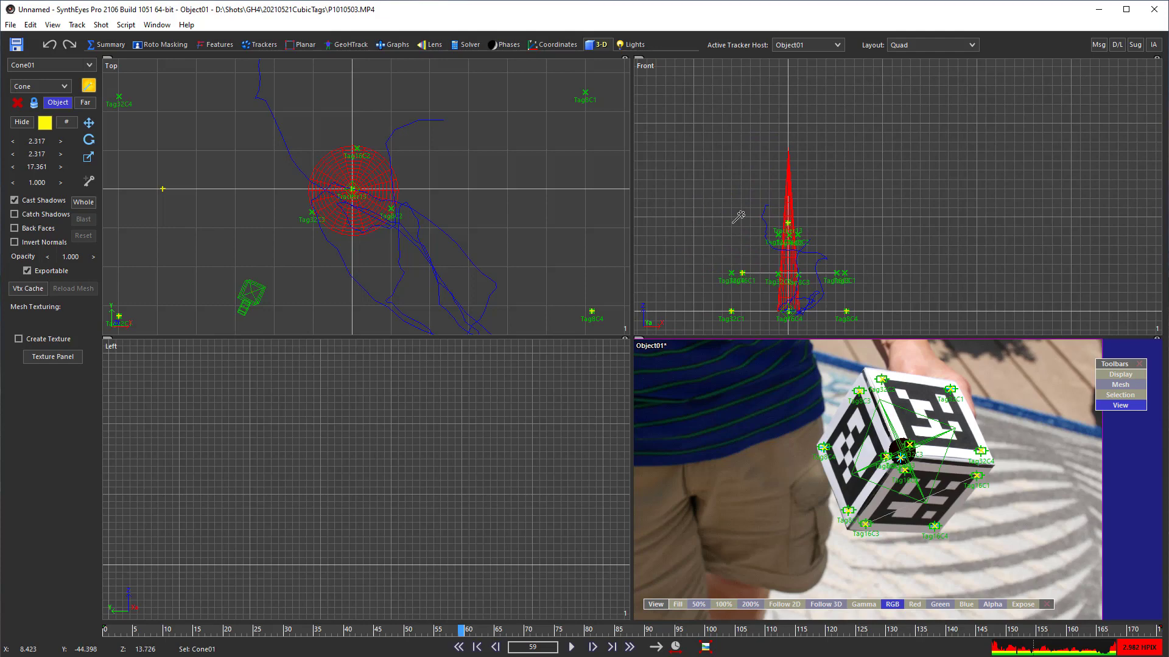
click(89, 122)
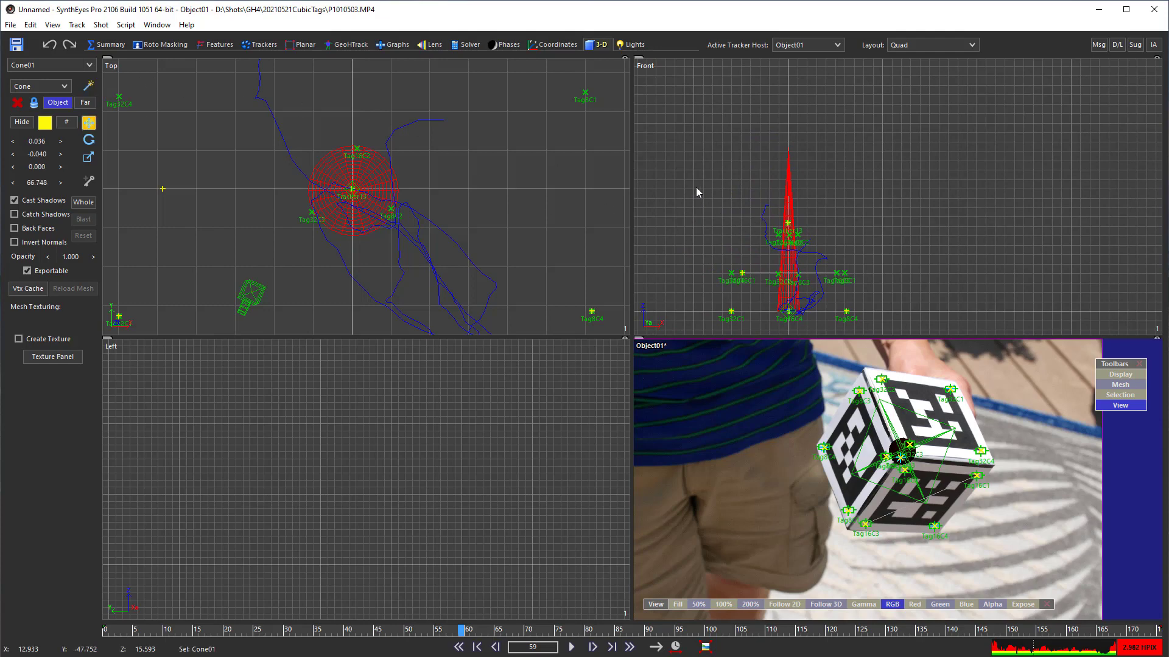
drag(786, 196, 788, 122)
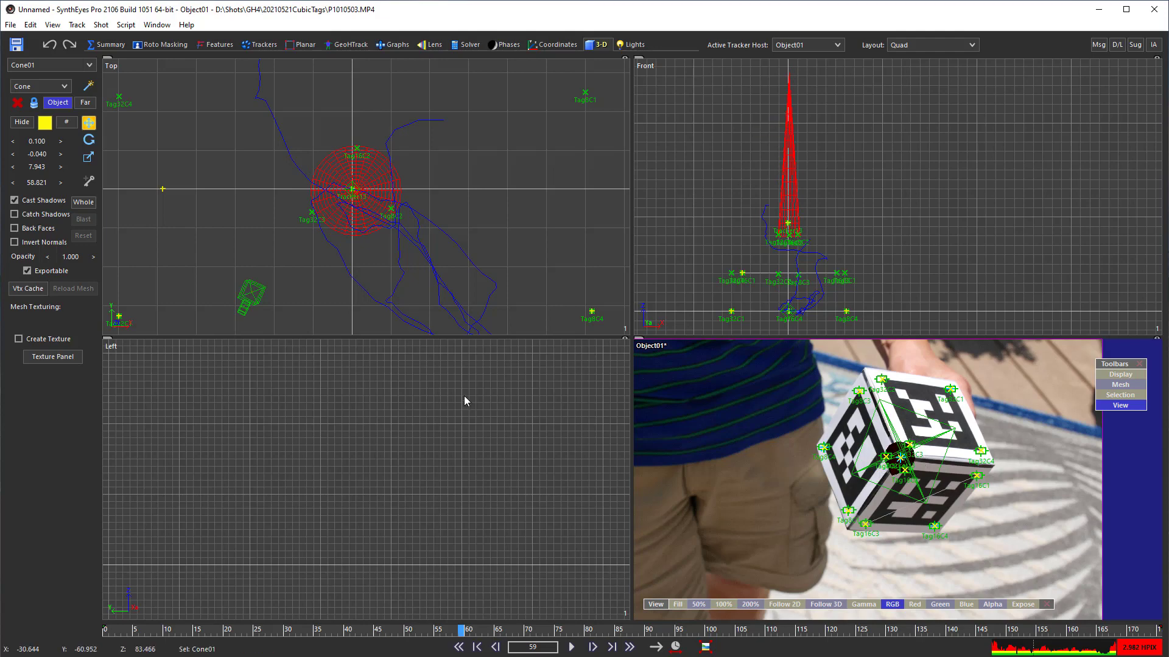
Return to the Trackers workspace and scrub through frames confirming Cone01 stays on the cube's corner.
click(259, 44)
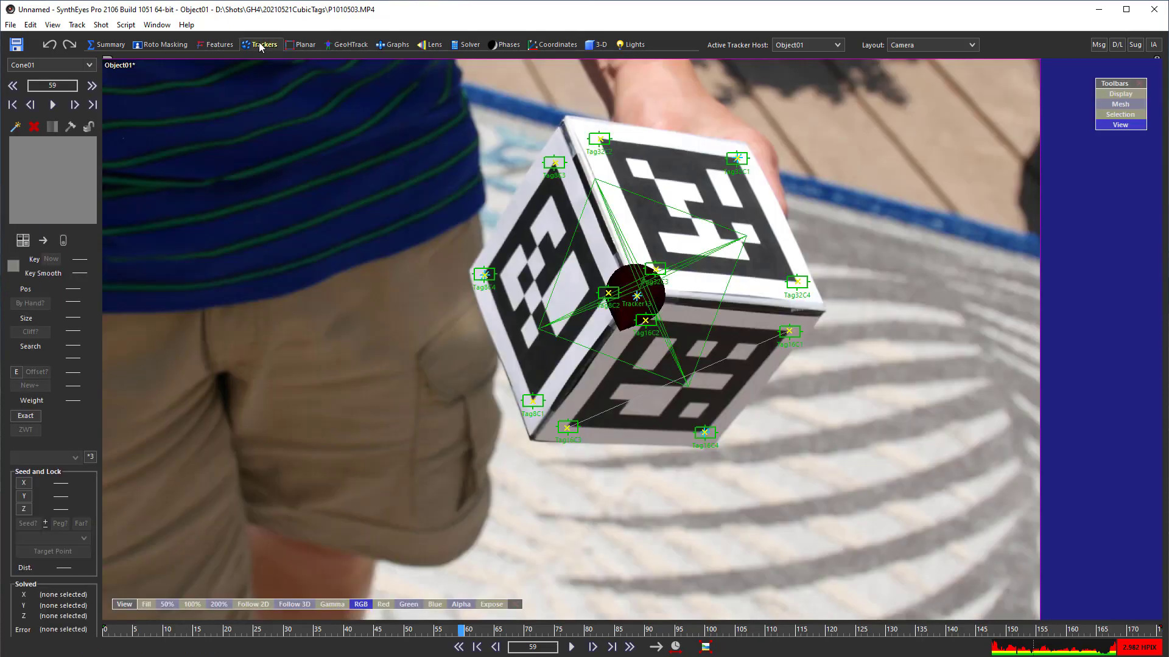
drag(205, 636, 502, 618)
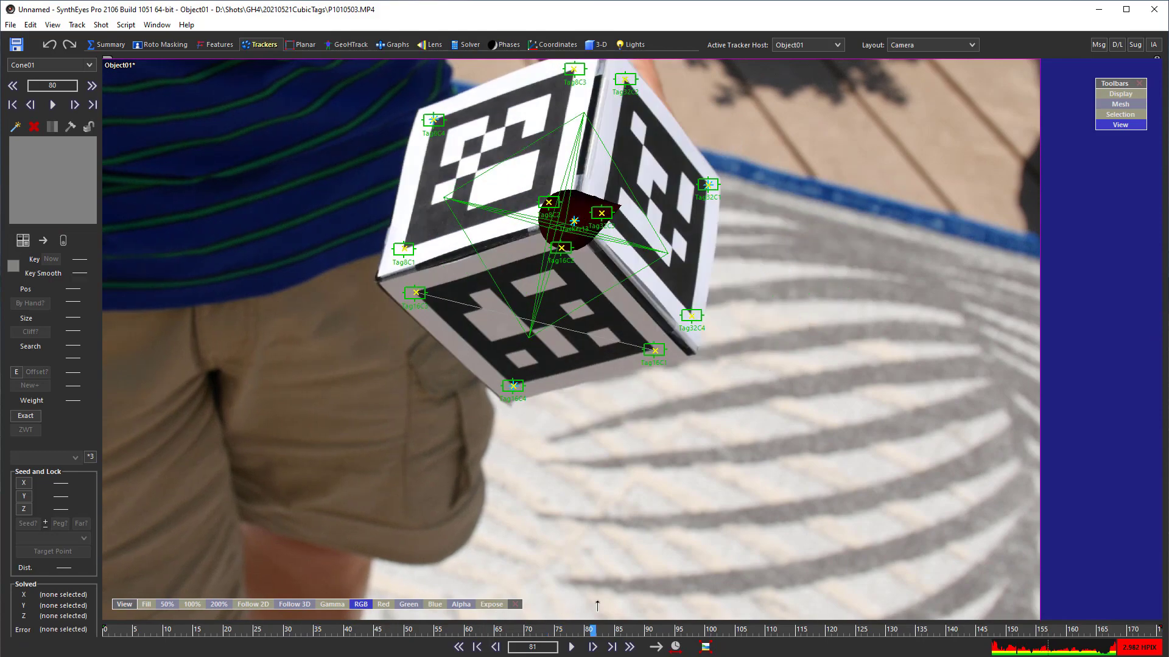
mouse_move(501, 618)
mouse_down()
mouse_move(830, 621)
mouse_move(356, 628)
mouse_move(600, 628)
mouse_up()
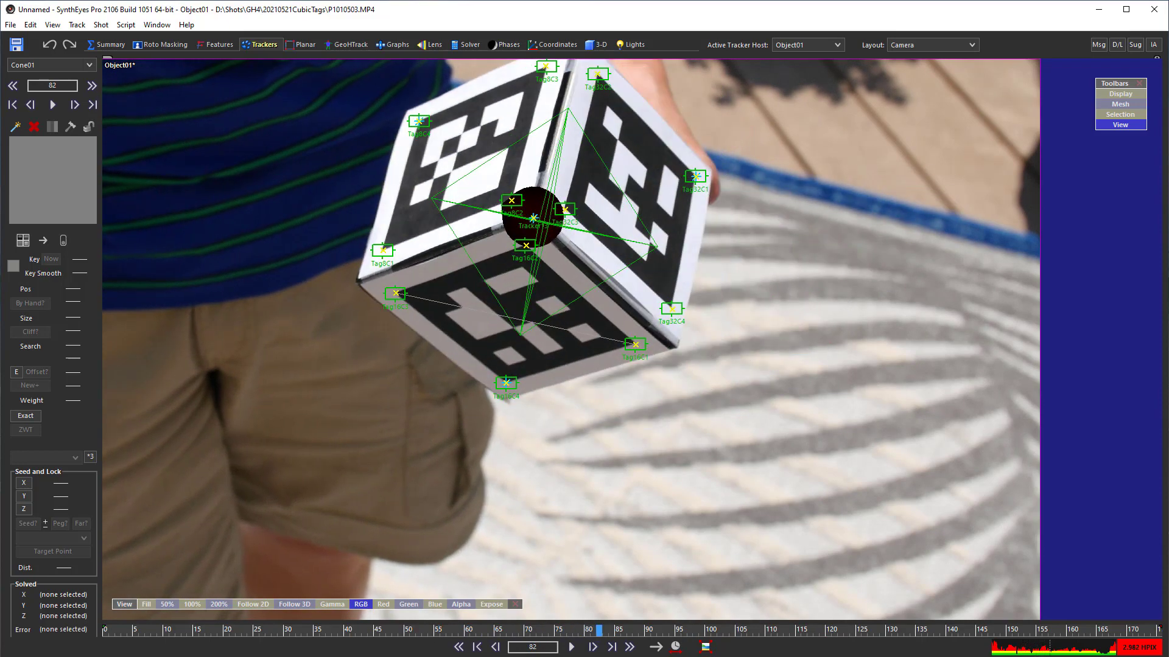